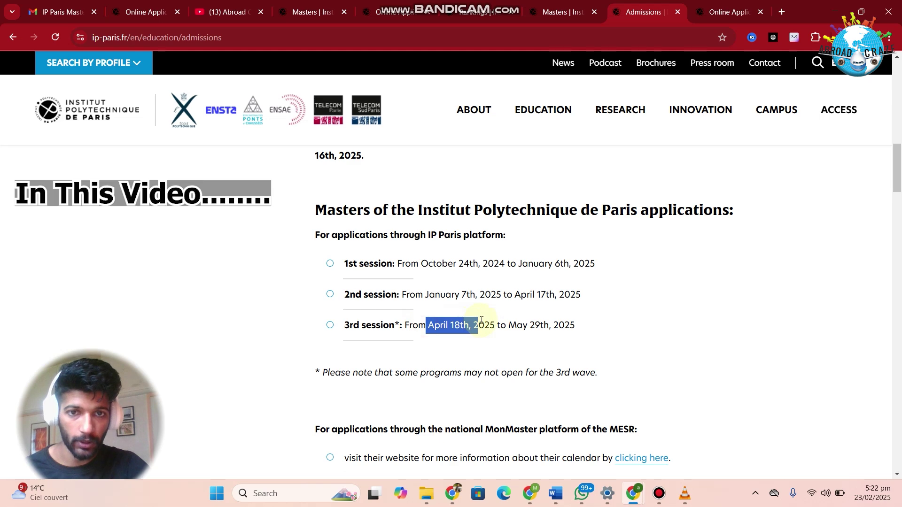
Highlight the 3rd session's application dates and the note about programs not opening for the 3rd wave on the admissions page.
{"action": "left_click_drag", "start_coordinate": [532, 319], "coordinate": [604, 331]}
{"action": "scroll", "coordinate": [605, 327], "scroll_direction": "down", "scroll_amount": 3}
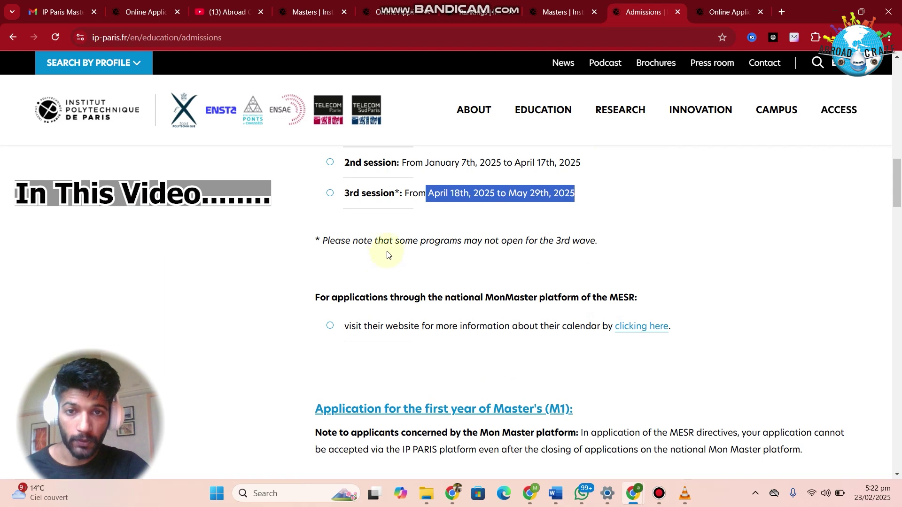
{"action": "left_click_drag", "start_coordinate": [396, 242], "coordinate": [606, 237]}
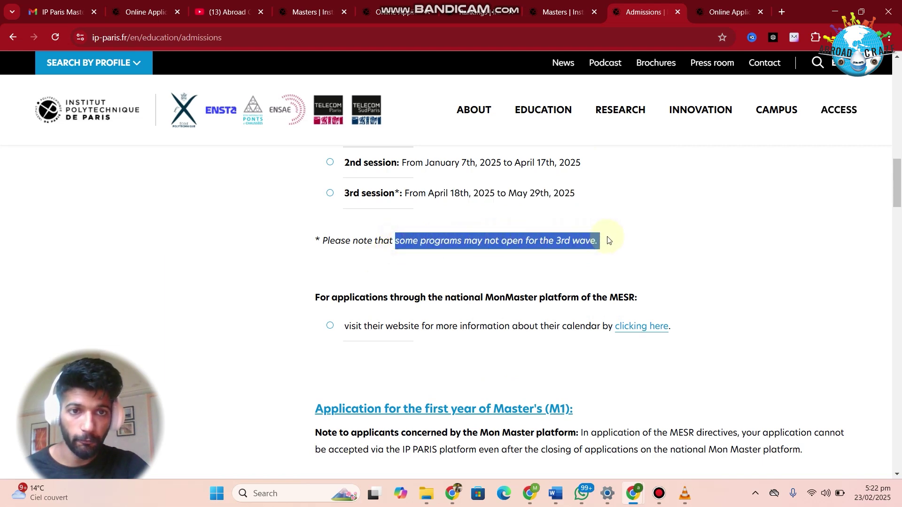
{"action": "scroll", "coordinate": [739, 302], "scroll_direction": "down", "scroll_amount": 4}
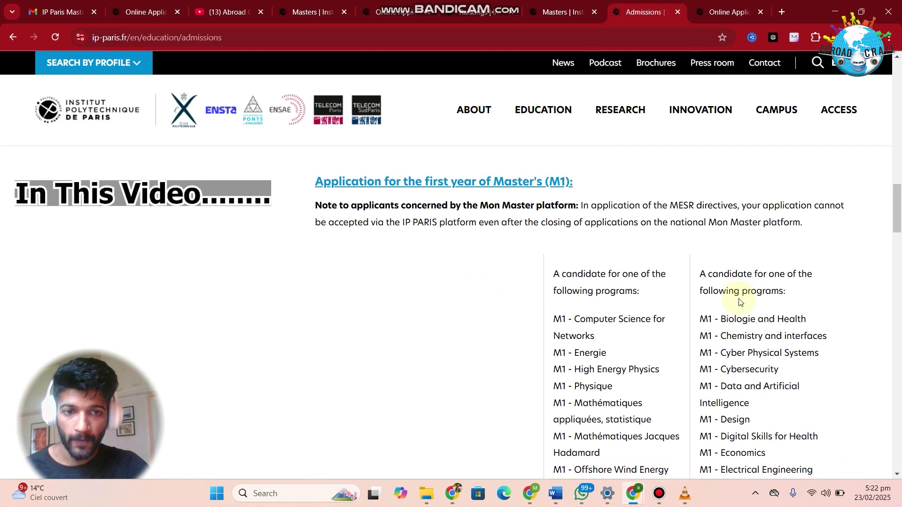
{"action": "scroll", "coordinate": [740, 302], "scroll_direction": "up", "scroll_amount": 6}
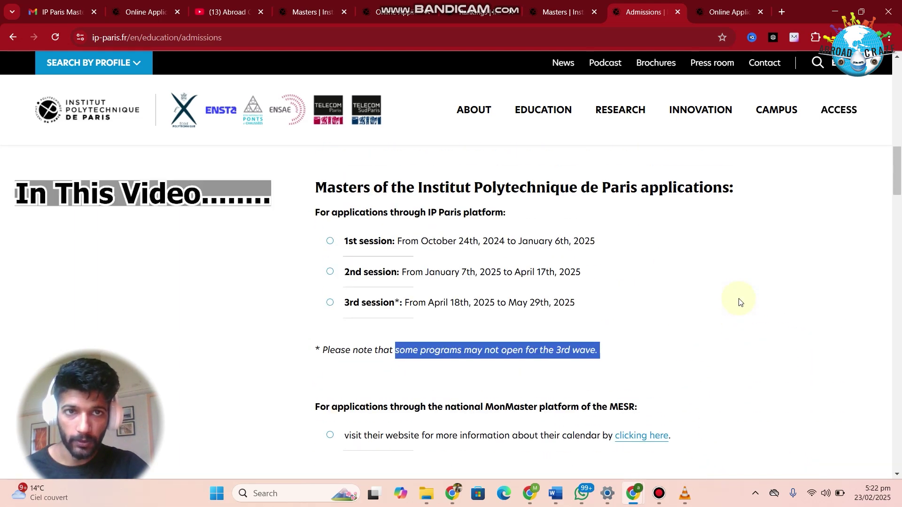
{"action": "left_click", "coordinate": [739, 301]}
{"action": "scroll", "coordinate": [740, 302], "scroll_direction": "up", "scroll_amount": 1}
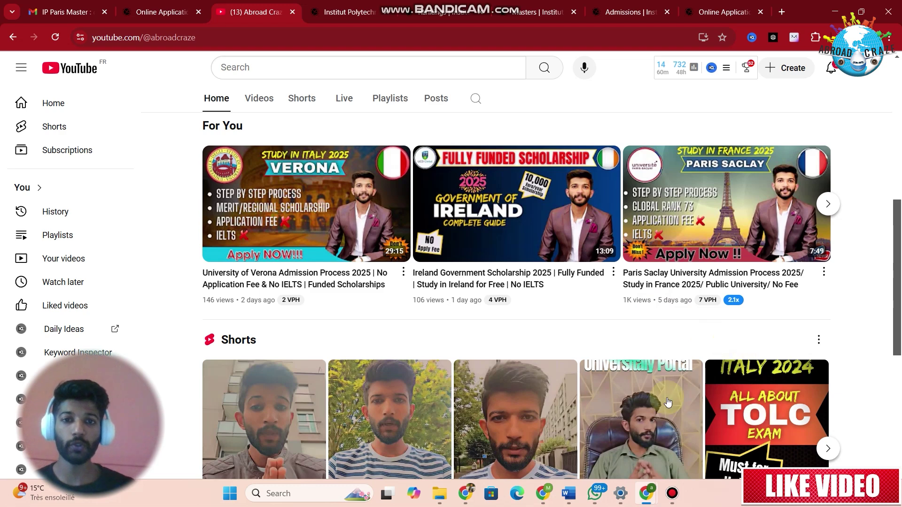
Browse the recommended videos, Shorts and Videos sections on the Abroad Craze YouTube channel page.
{"action": "scroll", "coordinate": [668, 403], "scroll_direction": "down", "scroll_amount": 7}
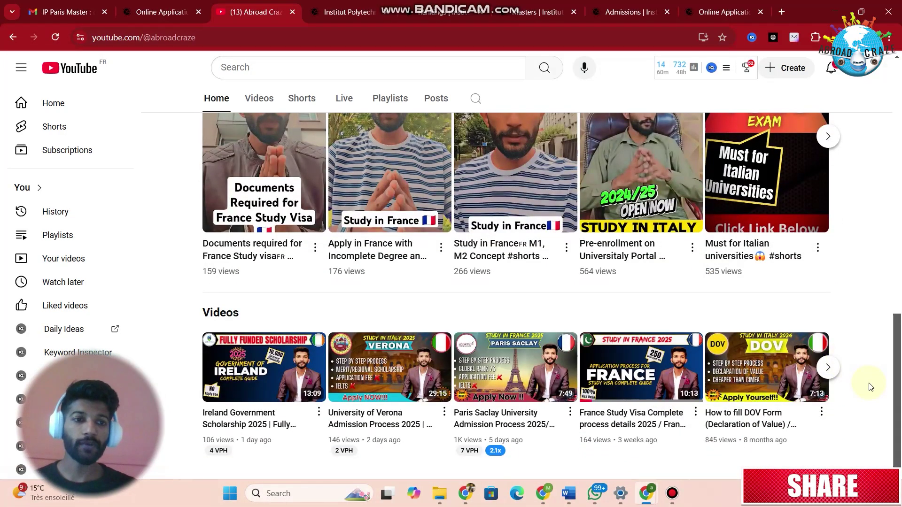
{"action": "scroll", "coordinate": [851, 324], "scroll_direction": "up", "scroll_amount": 1}
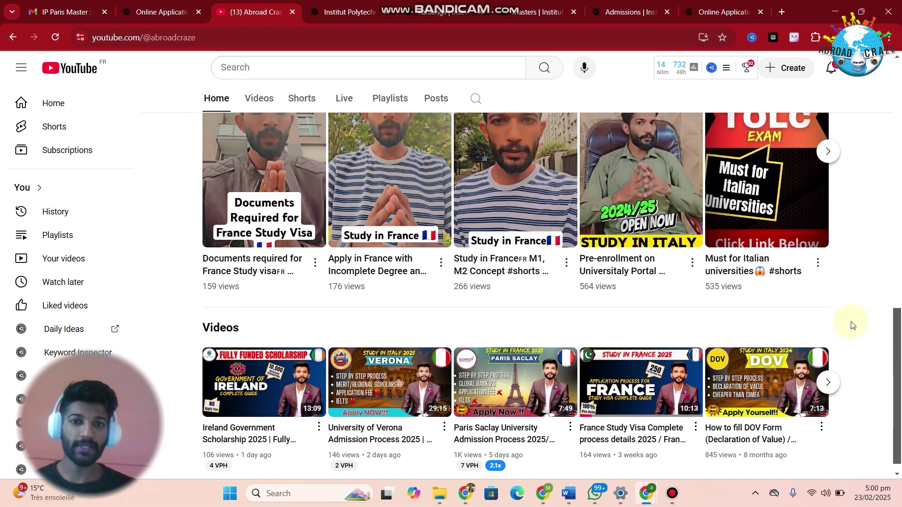
{"action": "scroll", "coordinate": [852, 325], "scroll_direction": "up", "scroll_amount": 4}
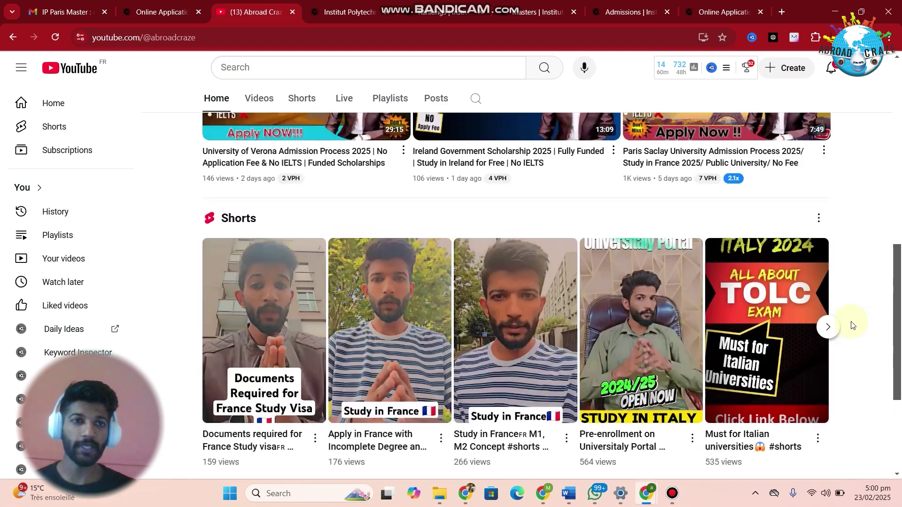
{"action": "scroll", "coordinate": [854, 324], "scroll_direction": "up", "scroll_amount": 5}
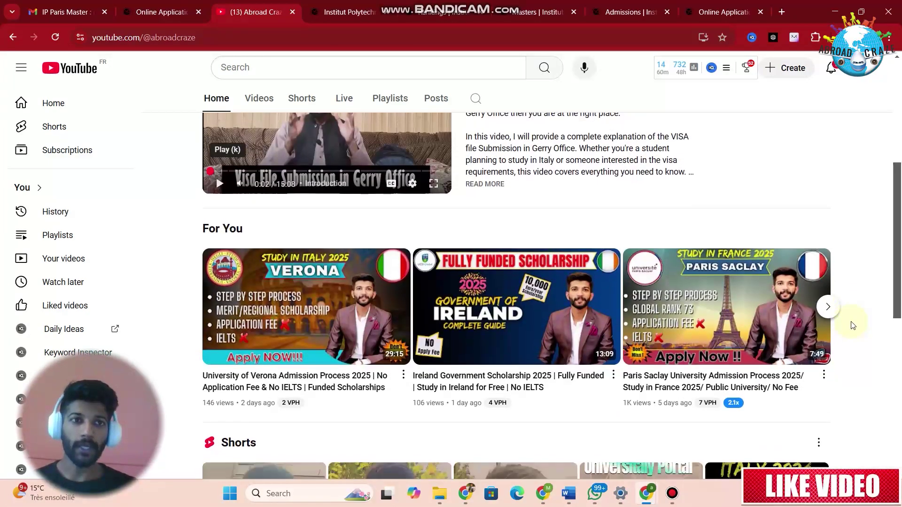
{"action": "scroll", "coordinate": [853, 325], "scroll_direction": "down", "scroll_amount": 1}
{"action": "scroll", "coordinate": [854, 325], "scroll_direction": "down", "scroll_amount": 1}
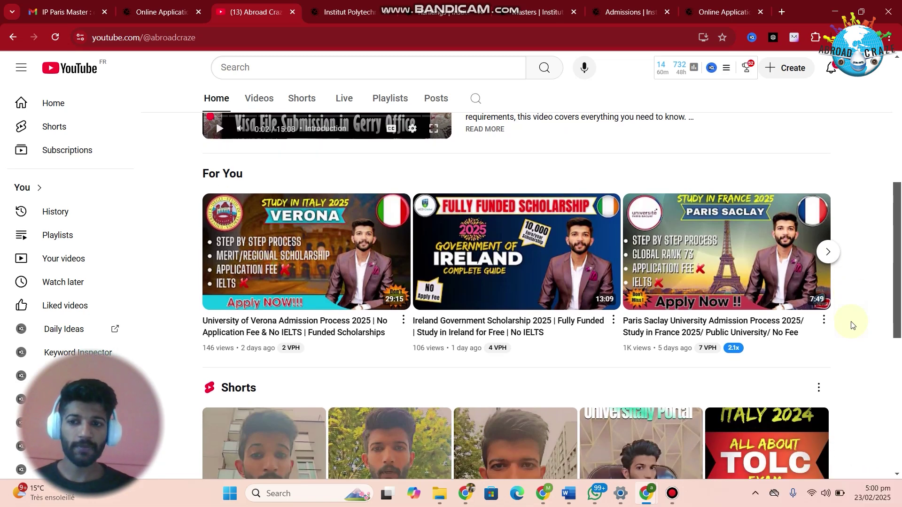
{"action": "scroll", "coordinate": [854, 326], "scroll_direction": "down", "scroll_amount": 2}
{"action": "scroll", "coordinate": [853, 326], "scroll_direction": "up", "scroll_amount": 4}
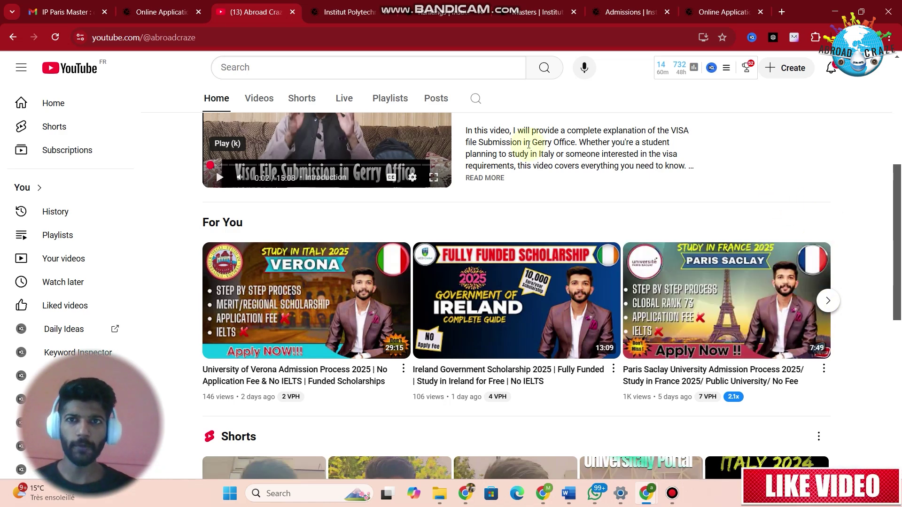
Switch to the Institut Polytechnique de Paris homepage and look through its Education and Innovation sections.
{"action": "left_click", "coordinate": [345, 14]}
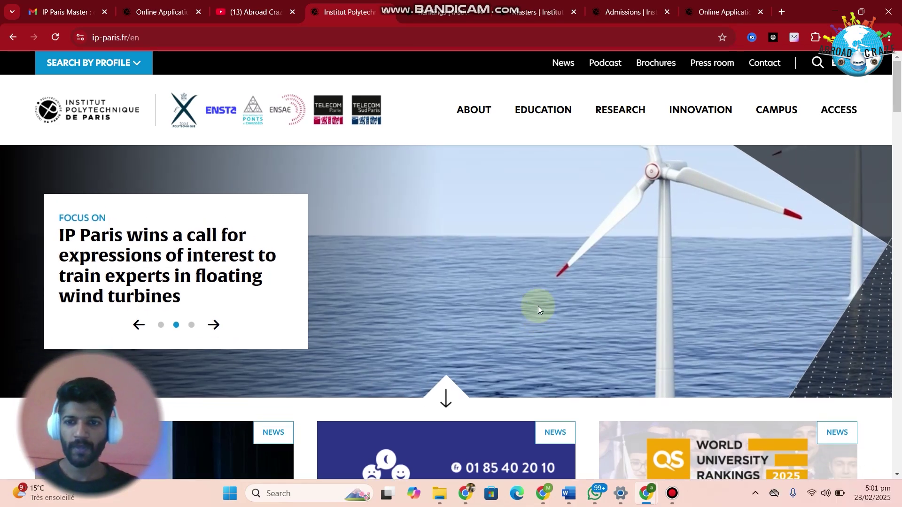
{"action": "scroll", "coordinate": [538, 309], "scroll_direction": "down", "scroll_amount": 4}
{"action": "scroll", "coordinate": [539, 309], "scroll_direction": "down", "scroll_amount": 18}
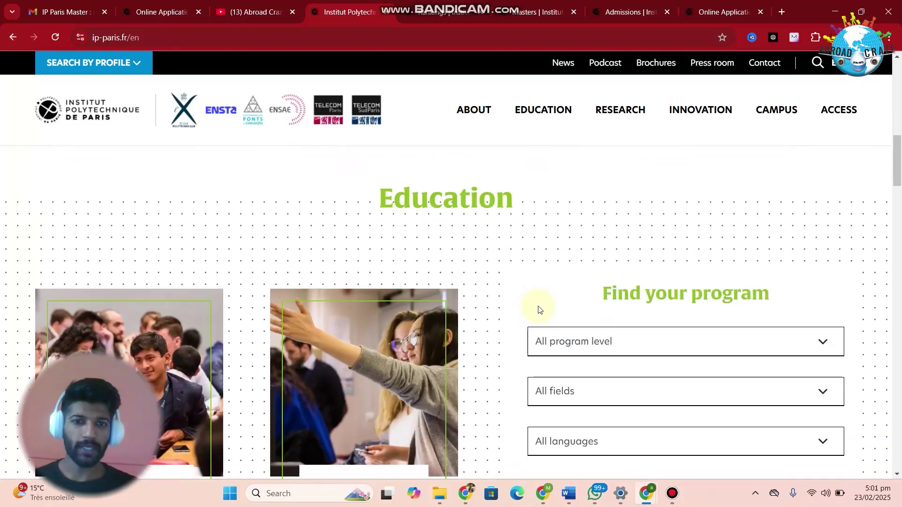
{"action": "scroll", "coordinate": [538, 308], "scroll_direction": "down", "scroll_amount": 20}
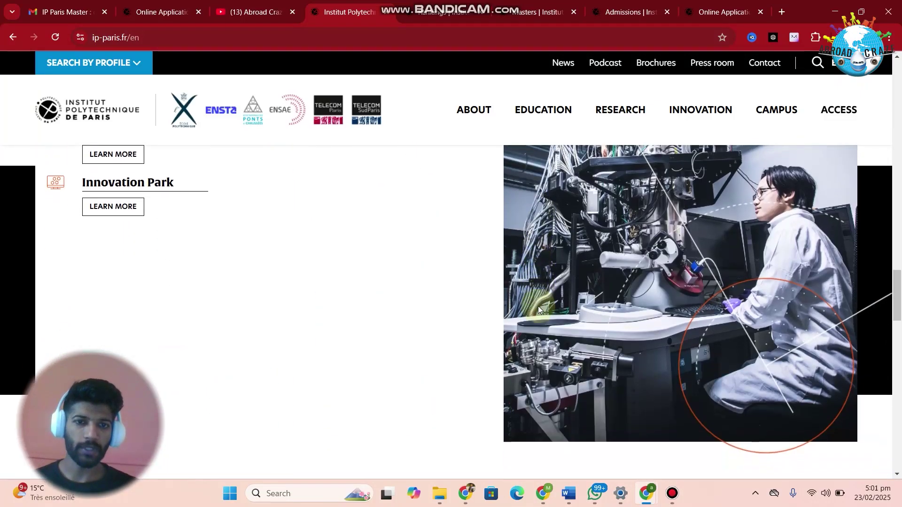
{"action": "scroll", "coordinate": [538, 309], "scroll_direction": "up", "scroll_amount": 20}
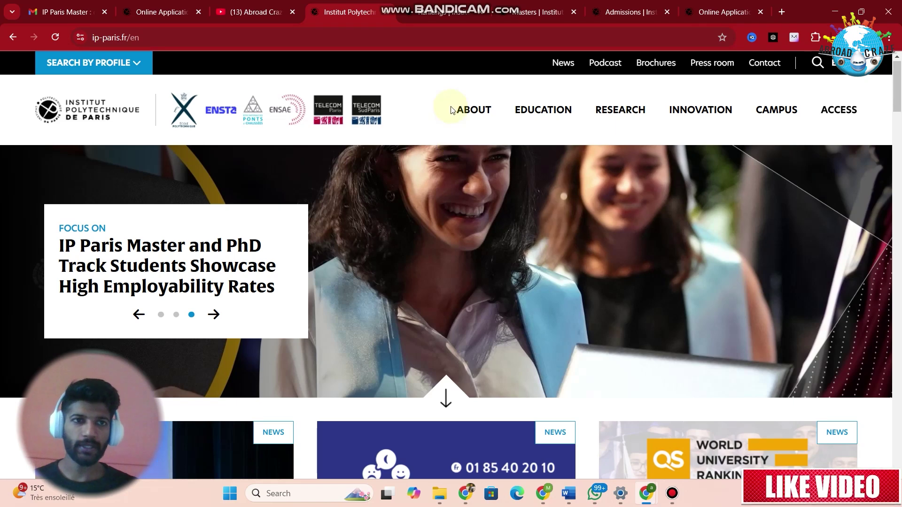
Switch to the Rankings page and highlight the QS World University Rankings 2025 heading with its worldwide and France positions.
{"action": "left_click", "coordinate": [447, 14]}
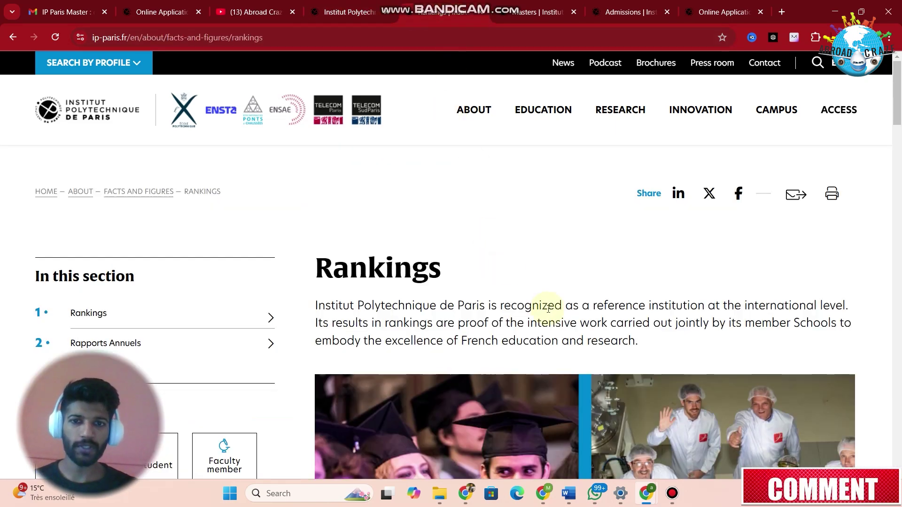
{"action": "scroll", "coordinate": [549, 310], "scroll_direction": "down", "scroll_amount": 8}
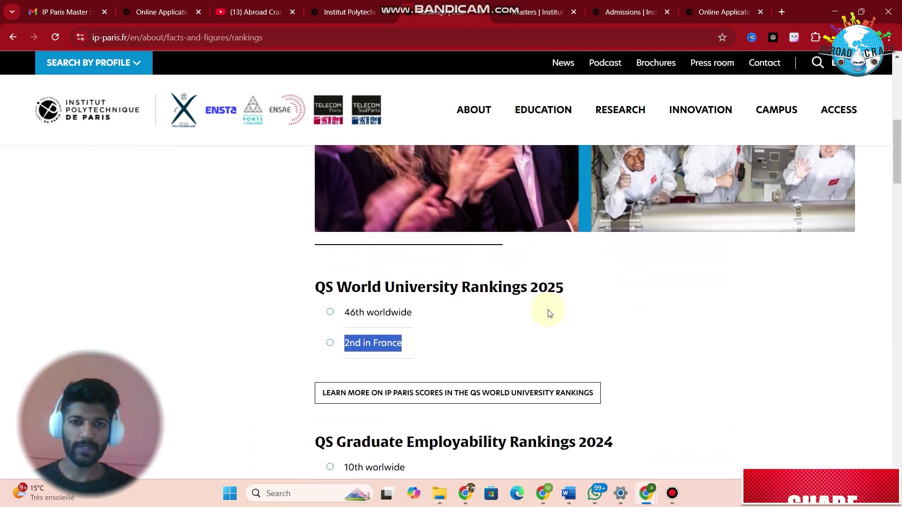
{"action": "left_click_drag", "start_coordinate": [317, 219], "coordinate": [536, 233]}
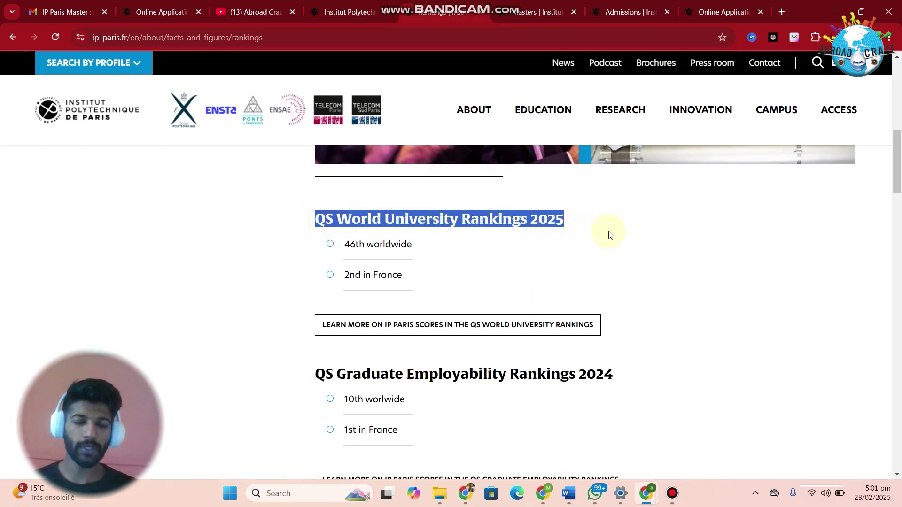
{"action": "left_click_drag", "start_coordinate": [343, 244], "coordinate": [420, 249]}
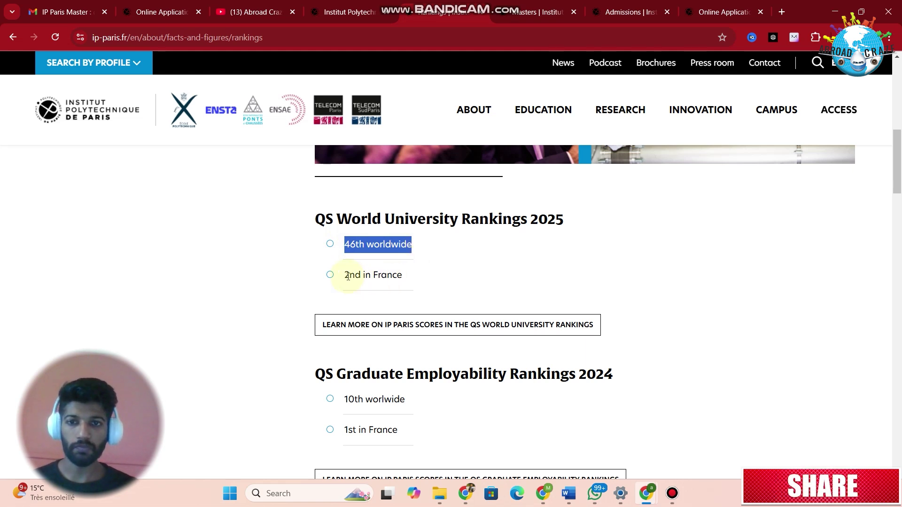
{"action": "left_click_drag", "start_coordinate": [346, 274], "coordinate": [355, 275]}
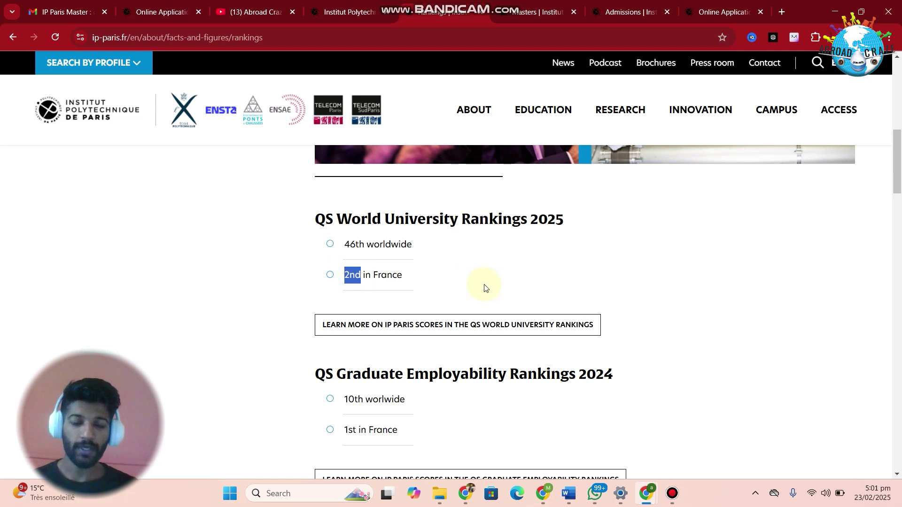
{"action": "scroll", "coordinate": [538, 286], "scroll_direction": "down", "scroll_amount": 1}
{"action": "scroll", "coordinate": [538, 285], "scroll_direction": "up", "scroll_amount": 6}
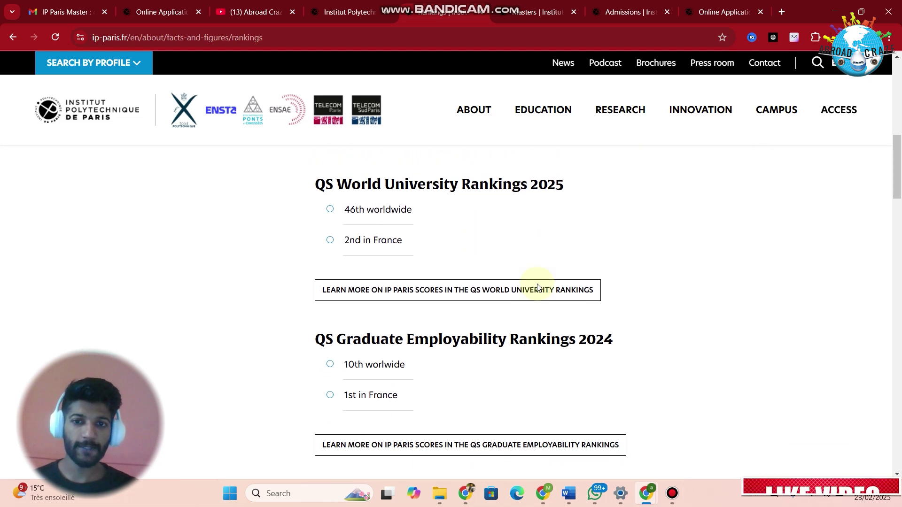
{"action": "scroll", "coordinate": [538, 286], "scroll_direction": "up", "scroll_amount": 4}
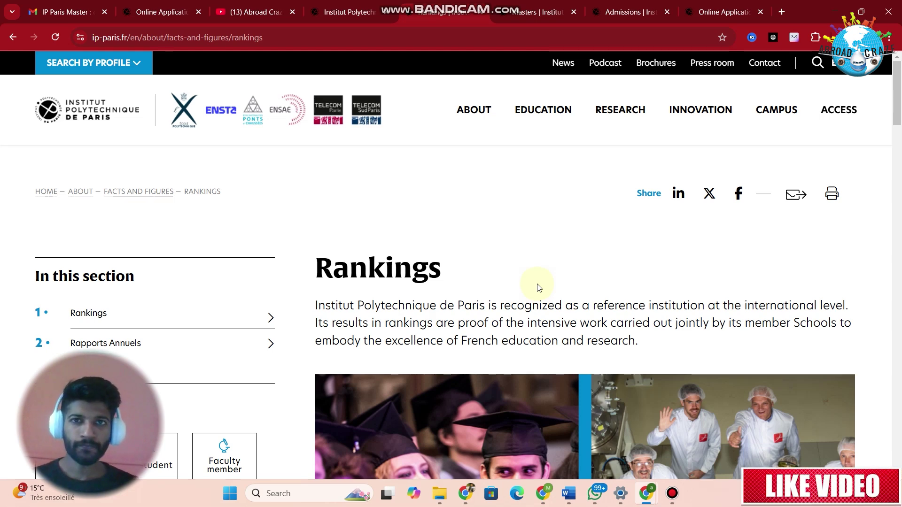
Return to the Institut Polytechnique de Paris homepage and open the Masters page from the Education section.
{"action": "left_click", "coordinate": [336, 6]}
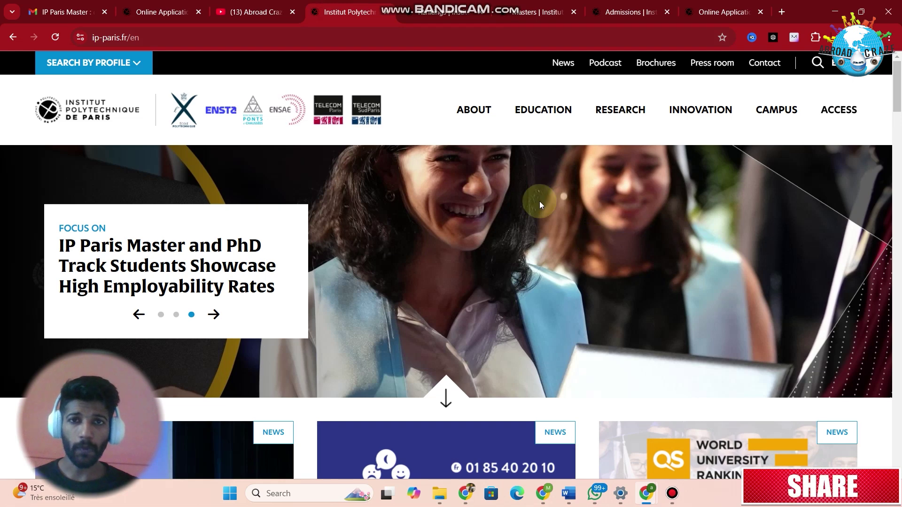
{"action": "left_click", "coordinate": [539, 112]}
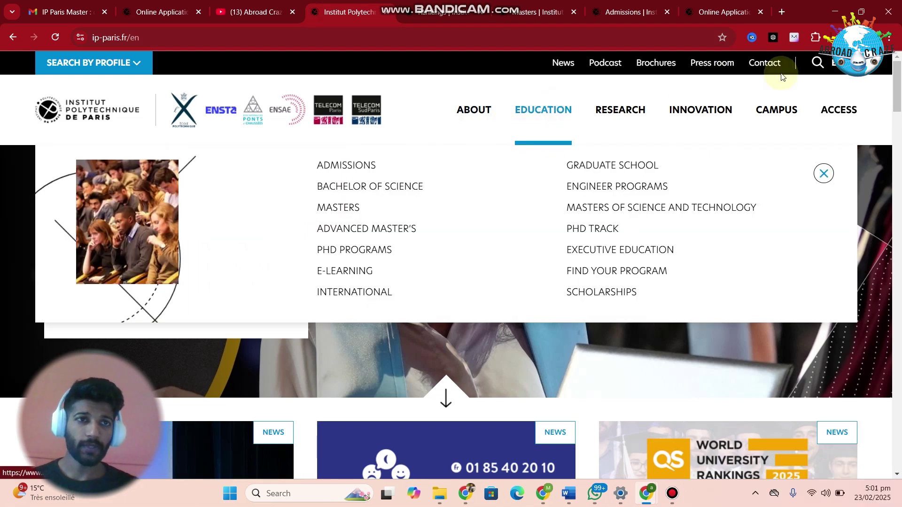
{"action": "mouse_move", "coordinate": [839, 74]}
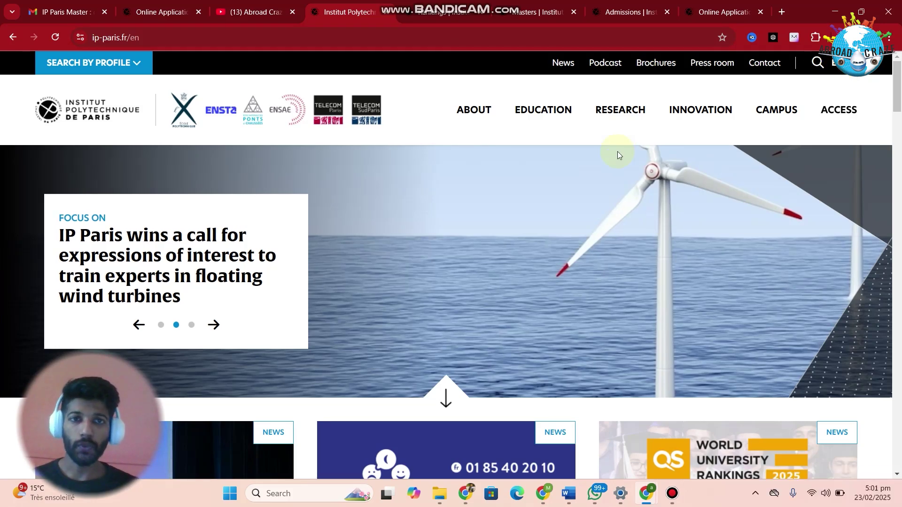
{"action": "left_click", "coordinate": [702, 113]}
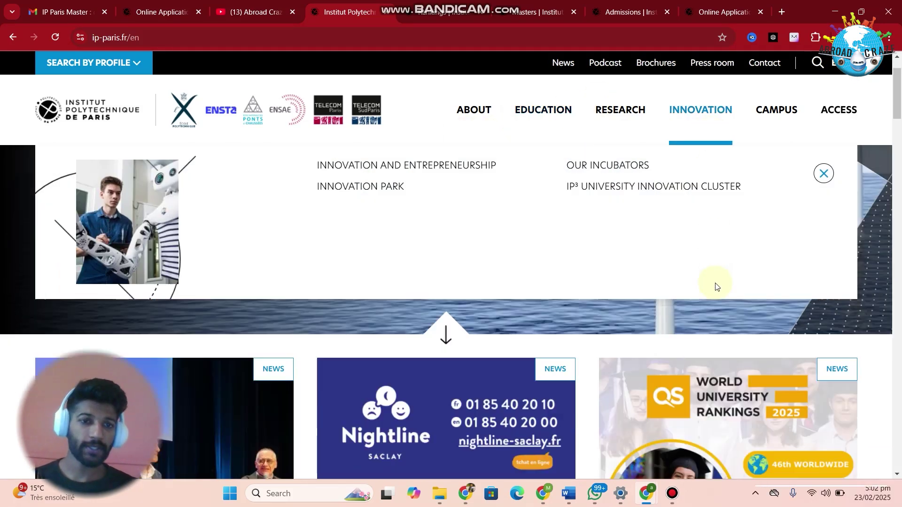
{"action": "left_click", "coordinate": [543, 112]}
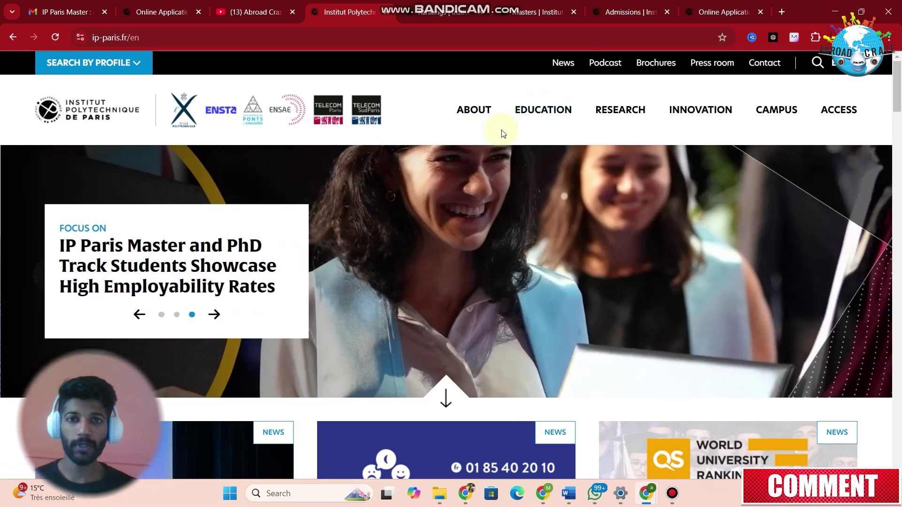
{"action": "left_click", "coordinate": [523, 114]}
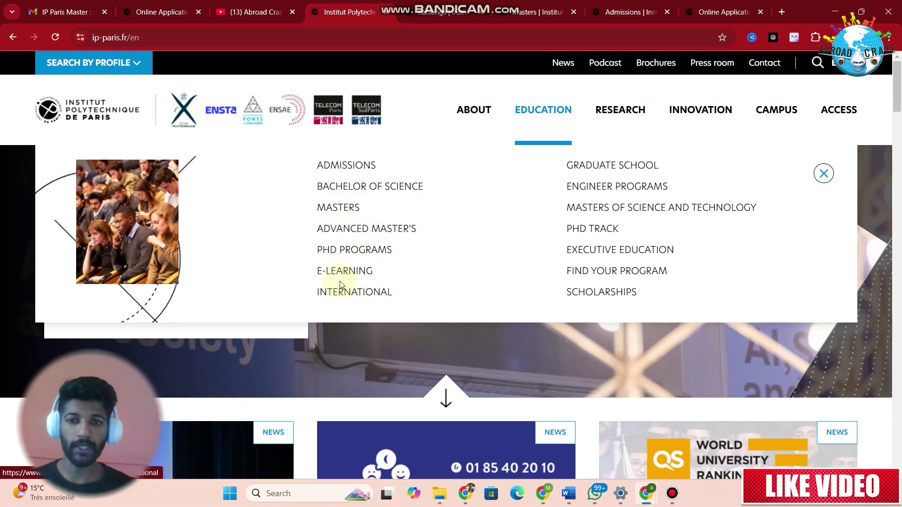
{"action": "left_click", "coordinate": [341, 210]}
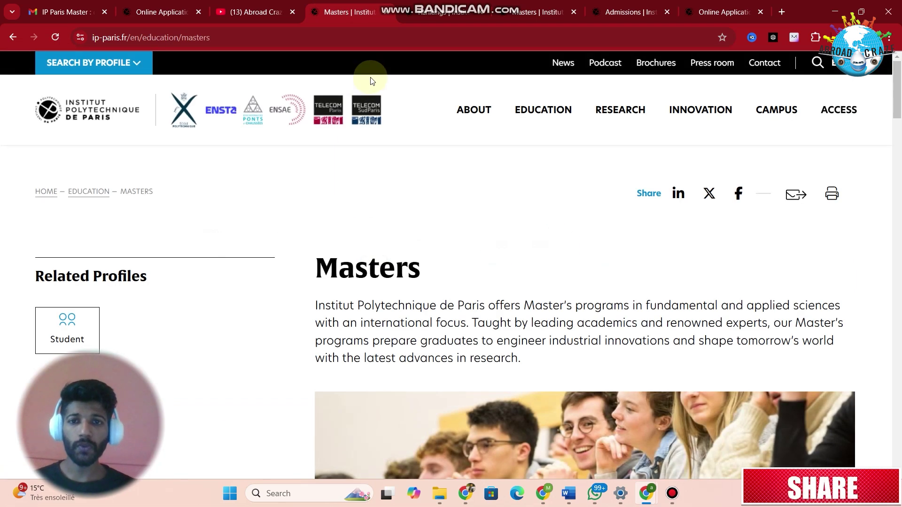
Review the application sessions and studies regulations options on the Masters page.
{"action": "scroll", "coordinate": [484, 233], "scroll_direction": "down", "scroll_amount": 10}
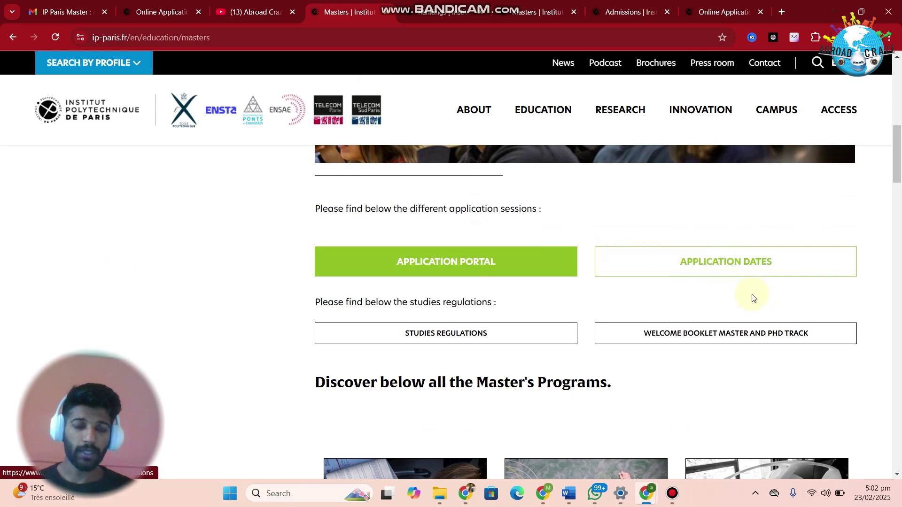
{"action": "scroll", "coordinate": [752, 319], "scroll_direction": "down", "scroll_amount": 2}
{"action": "scroll", "coordinate": [733, 291], "scroll_direction": "up", "scroll_amount": 2}
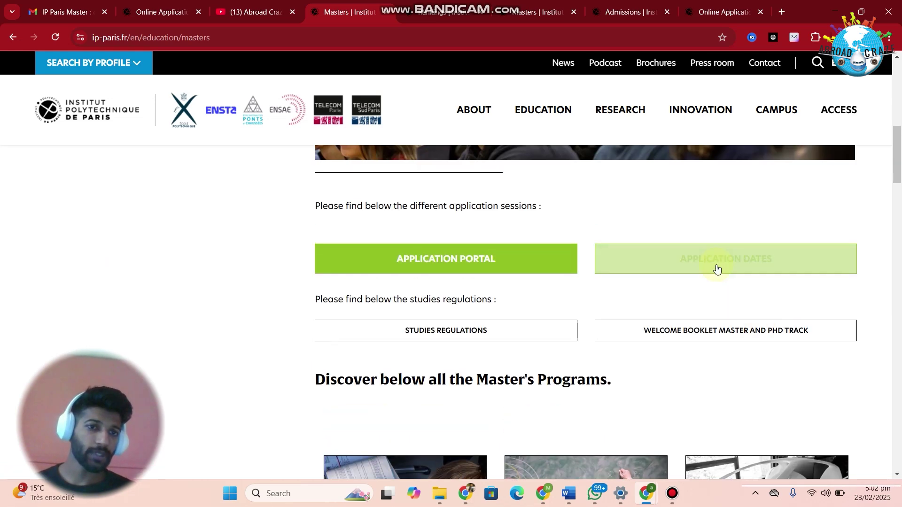
Examine the full list of Master's programs, from Applied Mathematics and Statistics through Sociology, and return to the application sessions options.
{"action": "scroll", "coordinate": [599, 367], "scroll_direction": "down", "scroll_amount": 10}
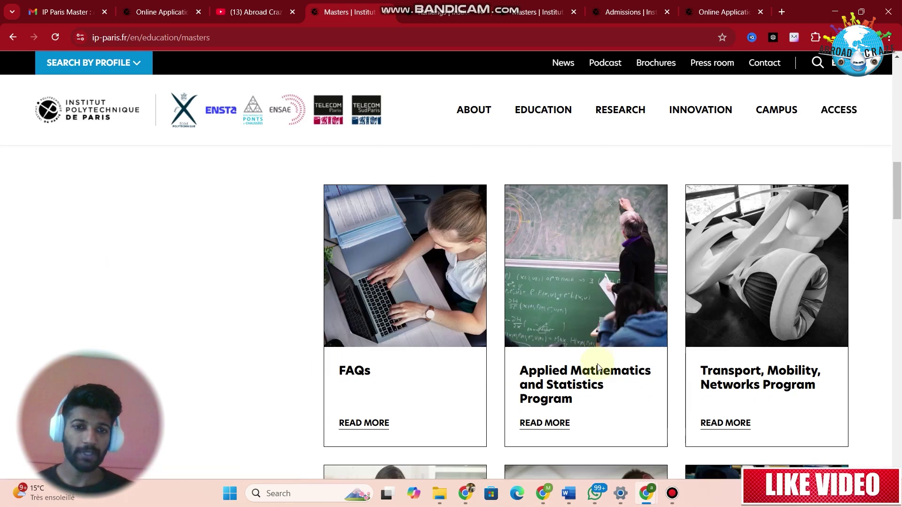
{"action": "scroll", "coordinate": [598, 369], "scroll_direction": "up", "scroll_amount": 3}
{"action": "scroll", "coordinate": [598, 369], "scroll_direction": "up", "scroll_amount": 3}
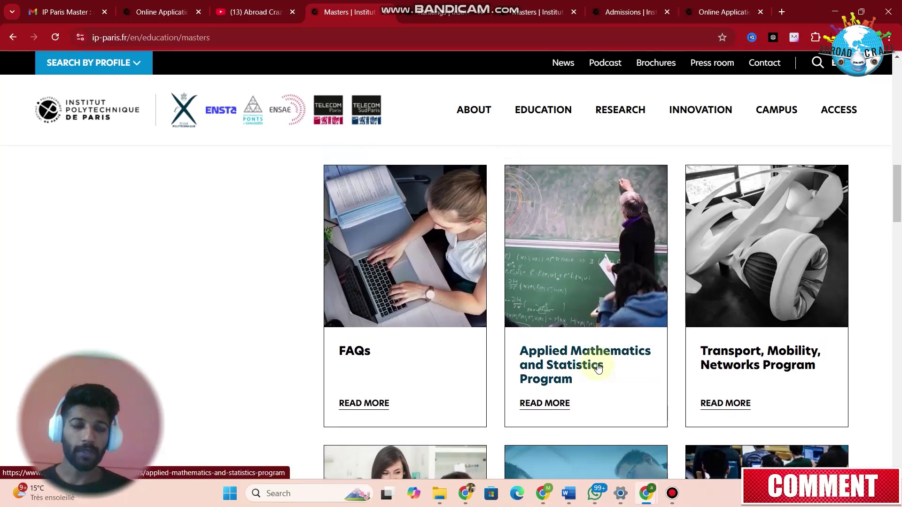
{"action": "scroll", "coordinate": [597, 363], "scroll_direction": "down", "scroll_amount": 1}
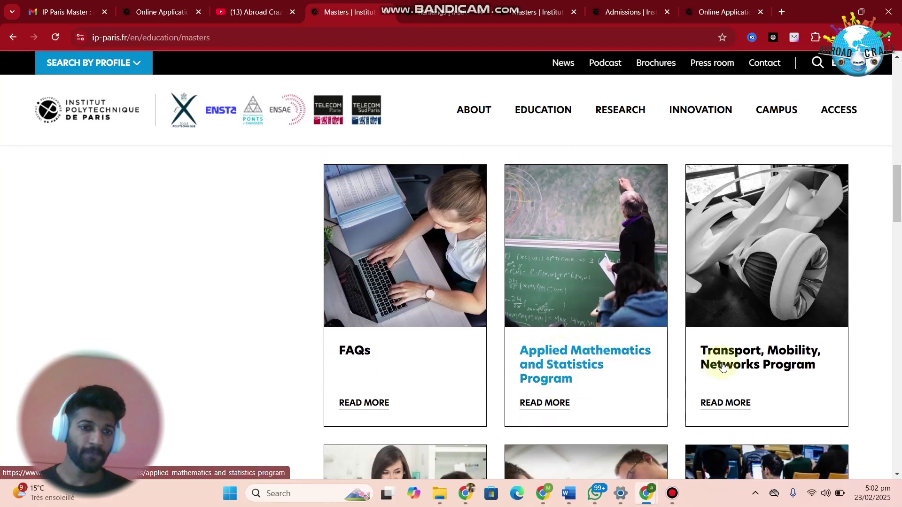
{"action": "scroll", "coordinate": [761, 417], "scroll_direction": "down", "scroll_amount": 5}
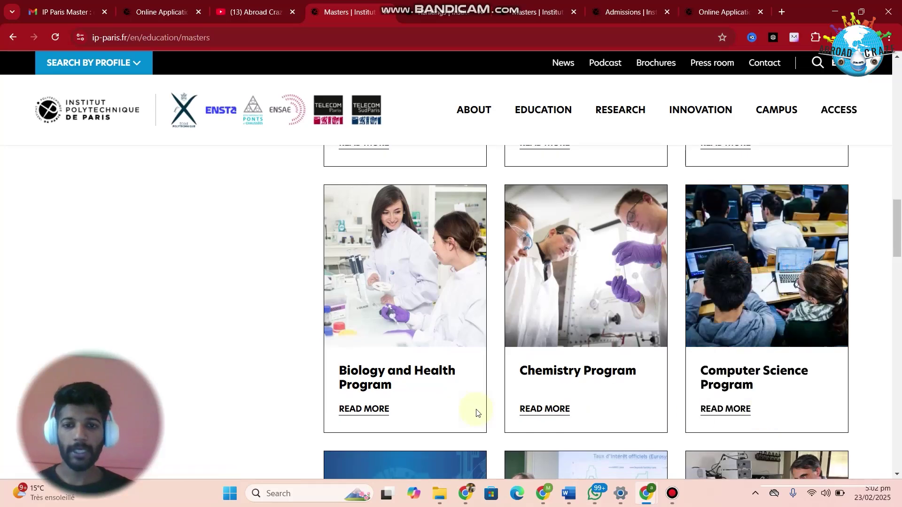
{"action": "scroll", "coordinate": [435, 395], "scroll_direction": "down", "scroll_amount": 3}
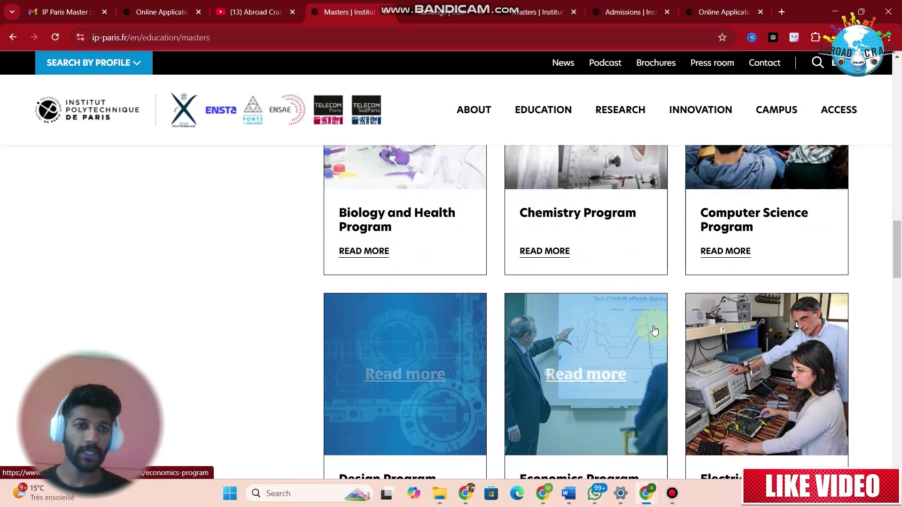
{"action": "scroll", "coordinate": [652, 327], "scroll_direction": "down", "scroll_amount": 4}
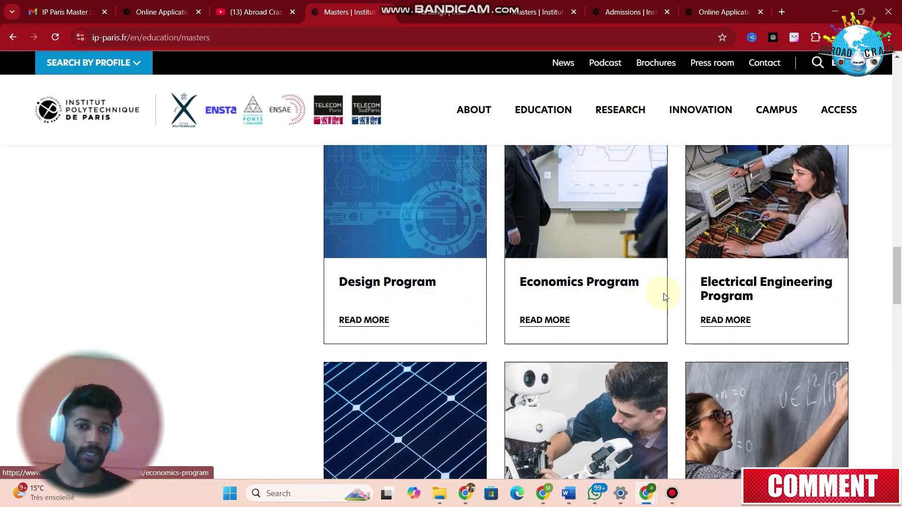
{"action": "scroll", "coordinate": [660, 291], "scroll_direction": "down", "scroll_amount": 2}
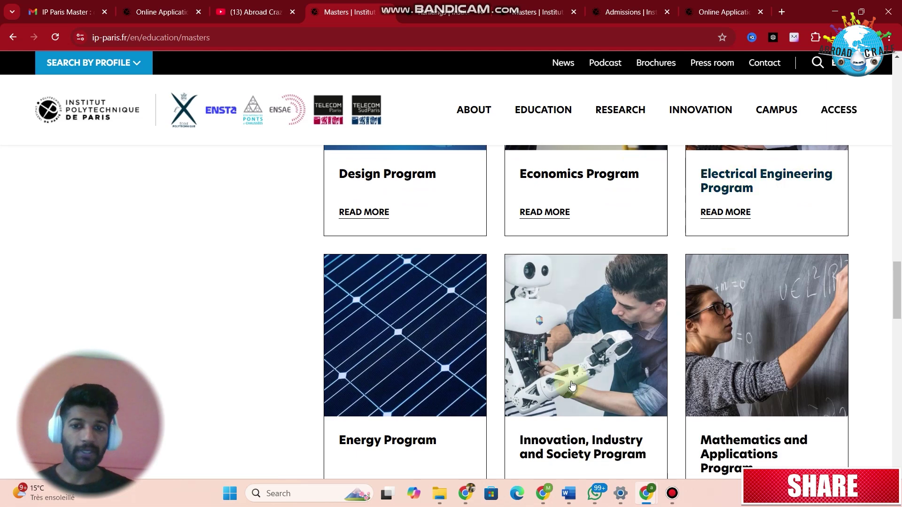
{"action": "scroll", "coordinate": [365, 403], "scroll_direction": "down", "scroll_amount": 2}
{"action": "scroll", "coordinate": [640, 345], "scroll_direction": "down", "scroll_amount": 1}
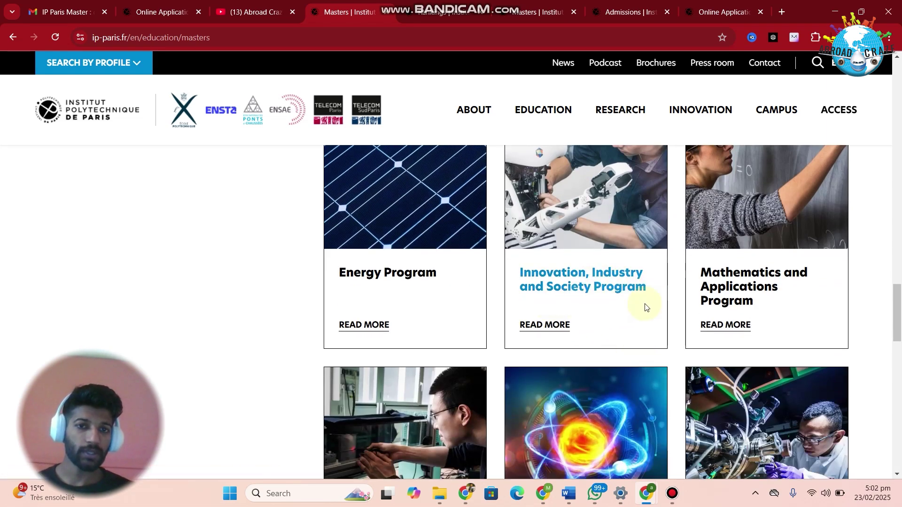
{"action": "scroll", "coordinate": [646, 306], "scroll_direction": "down", "scroll_amount": 1}
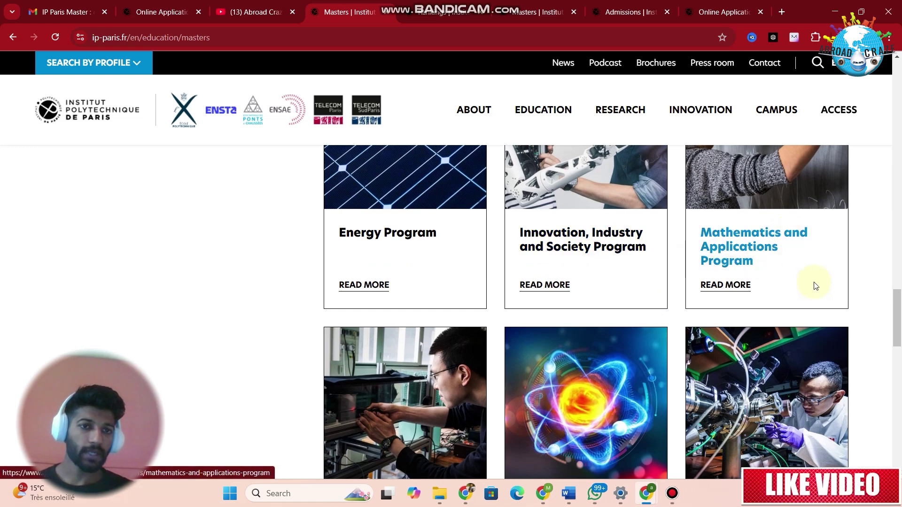
{"action": "scroll", "coordinate": [816, 286], "scroll_direction": "down", "scroll_amount": 4}
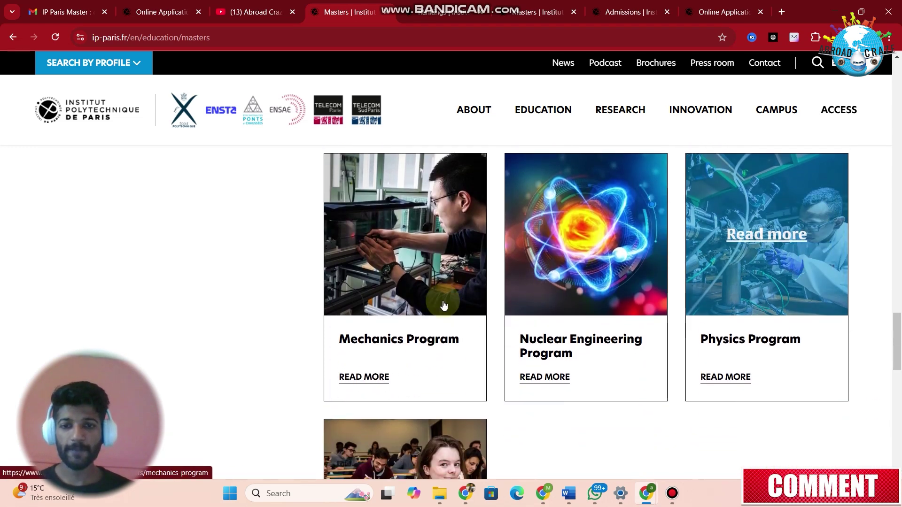
{"action": "scroll", "coordinate": [645, 394], "scroll_direction": "down", "scroll_amount": 2}
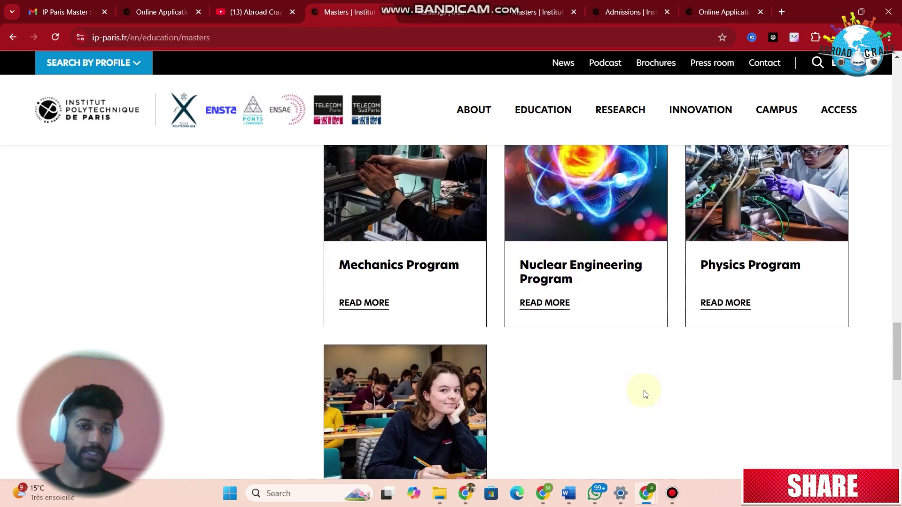
{"action": "scroll", "coordinate": [620, 395], "scroll_direction": "down", "scroll_amount": 3}
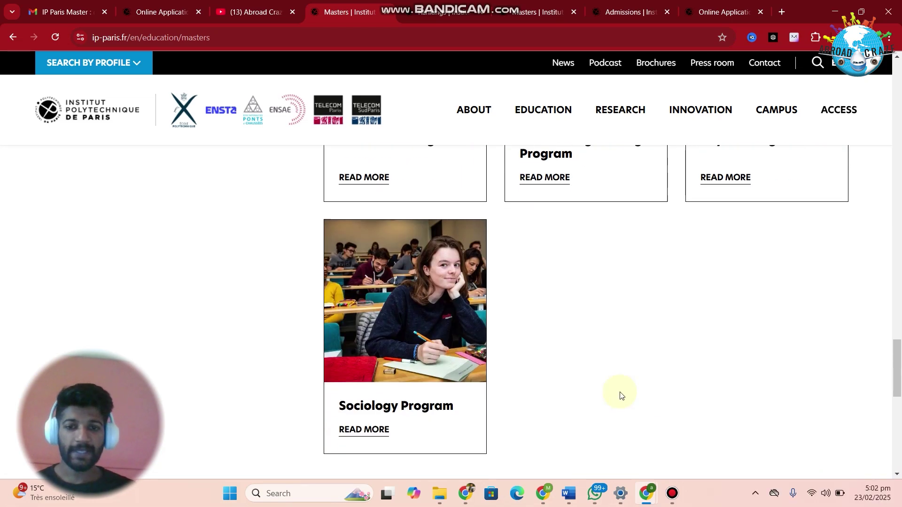
{"action": "scroll", "coordinate": [620, 394], "scroll_direction": "up", "scroll_amount": 8}
{"action": "scroll", "coordinate": [620, 396], "scroll_direction": "up", "scroll_amount": 12}
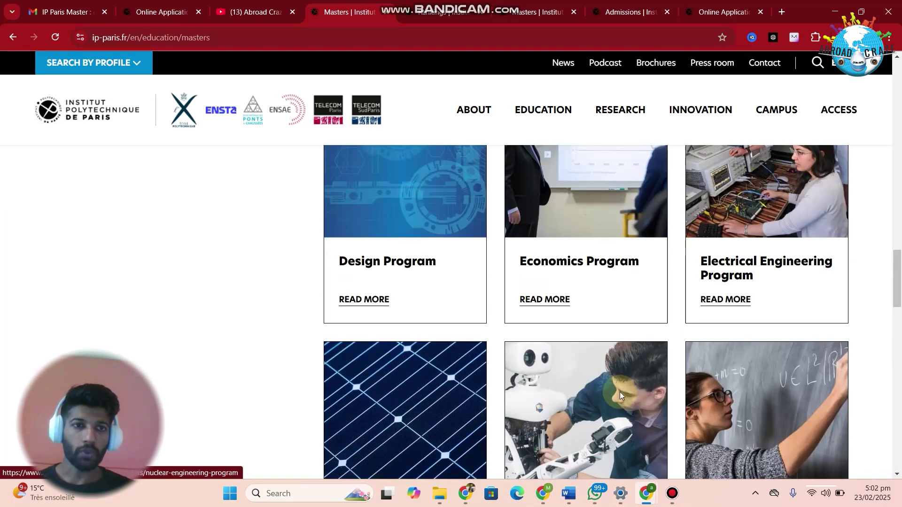
{"action": "scroll", "coordinate": [620, 396], "scroll_direction": "up", "scroll_amount": 9}
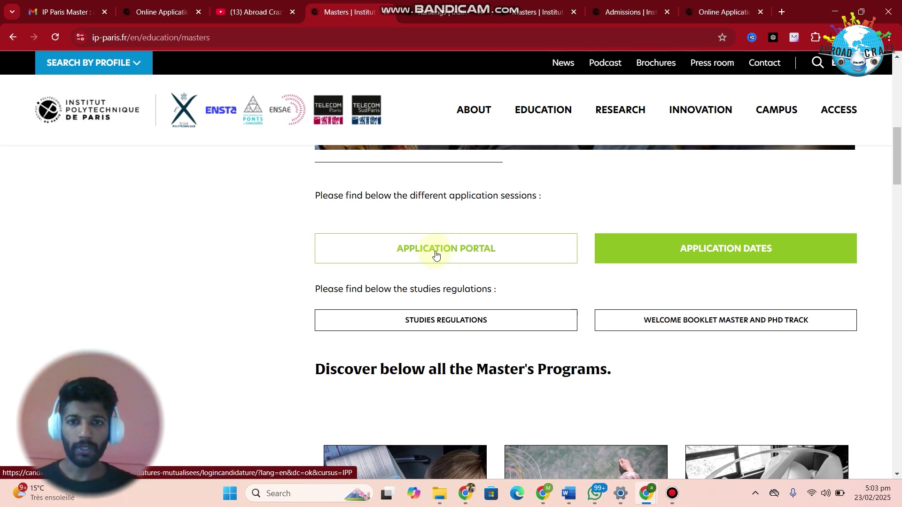
{"action": "left_click", "coordinate": [543, 110]}
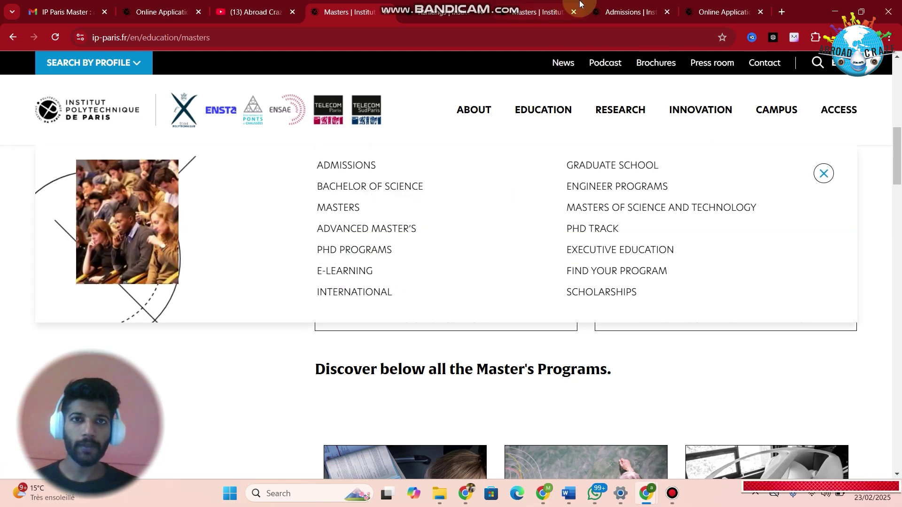
{"action": "left_click", "coordinate": [602, 8]}
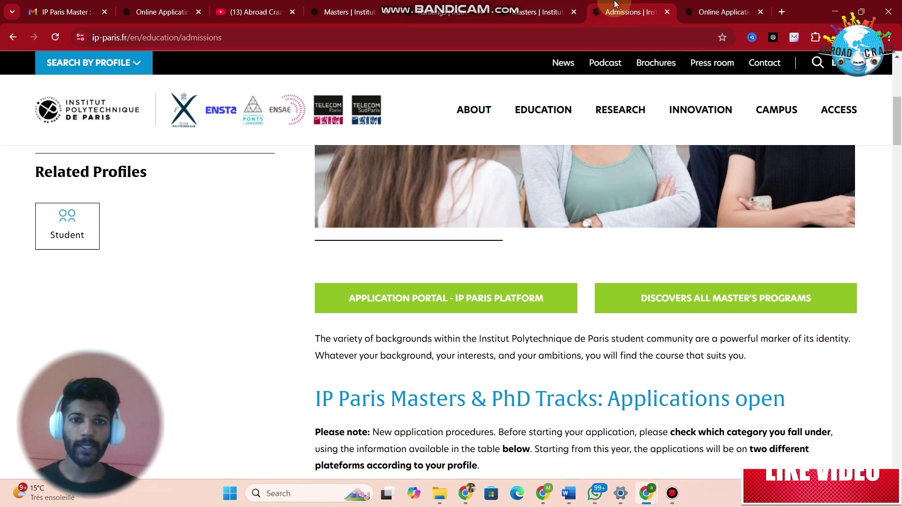
{"action": "left_click", "coordinate": [470, 12]}
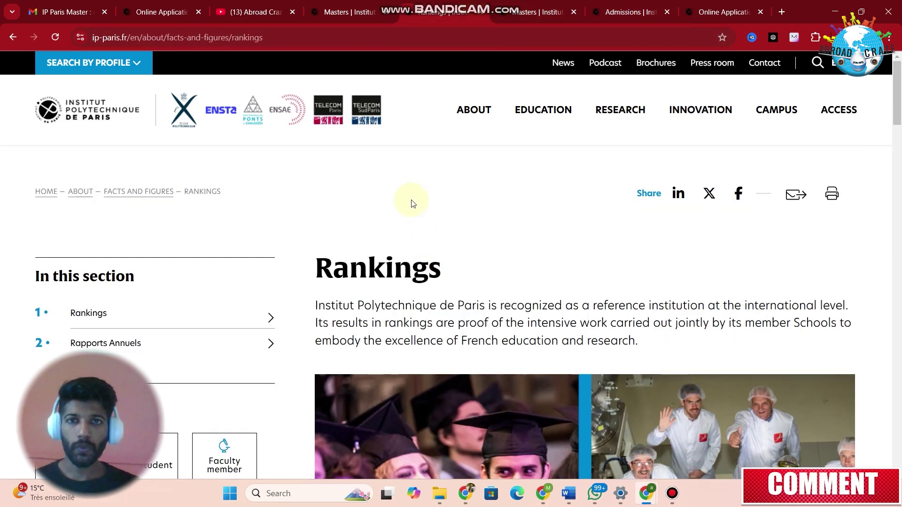
{"action": "left_click", "coordinate": [345, 11]}
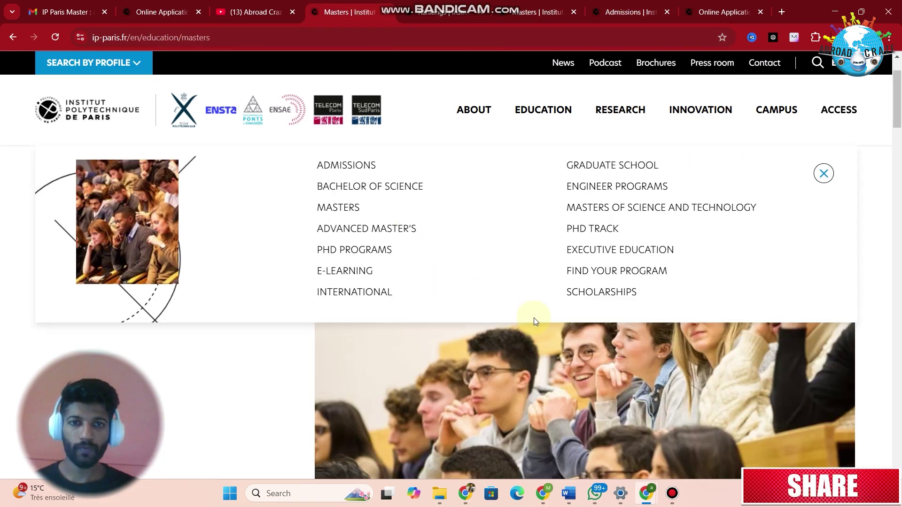
Open the Application Portal from the Masters page and answer No to being a student at IP Paris in the registration form.
{"action": "scroll", "coordinate": [539, 429], "scroll_direction": "down", "scroll_amount": 10}
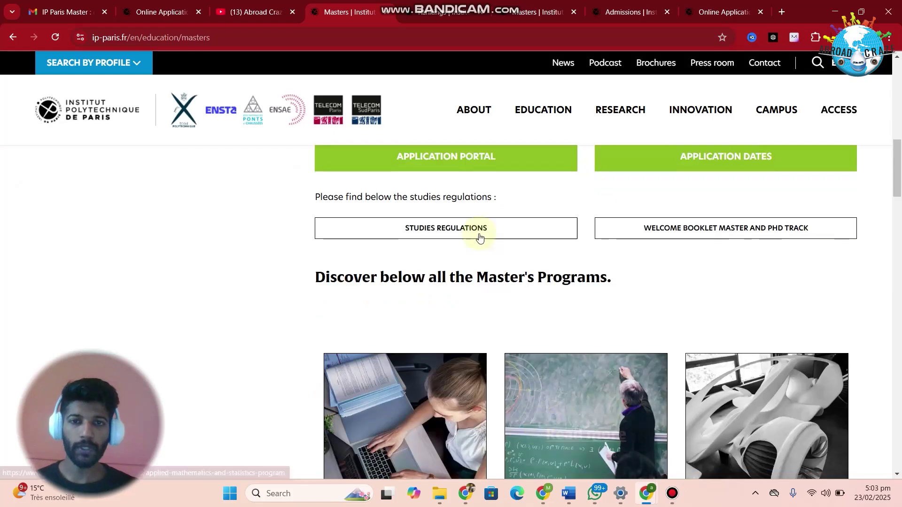
{"action": "left_click", "coordinate": [453, 162]}
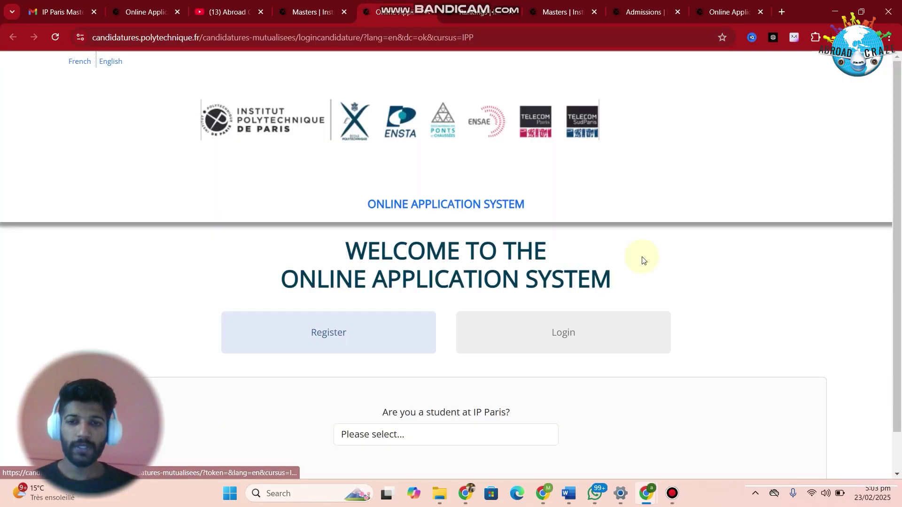
{"action": "scroll", "coordinate": [642, 259], "scroll_direction": "down", "scroll_amount": 1}
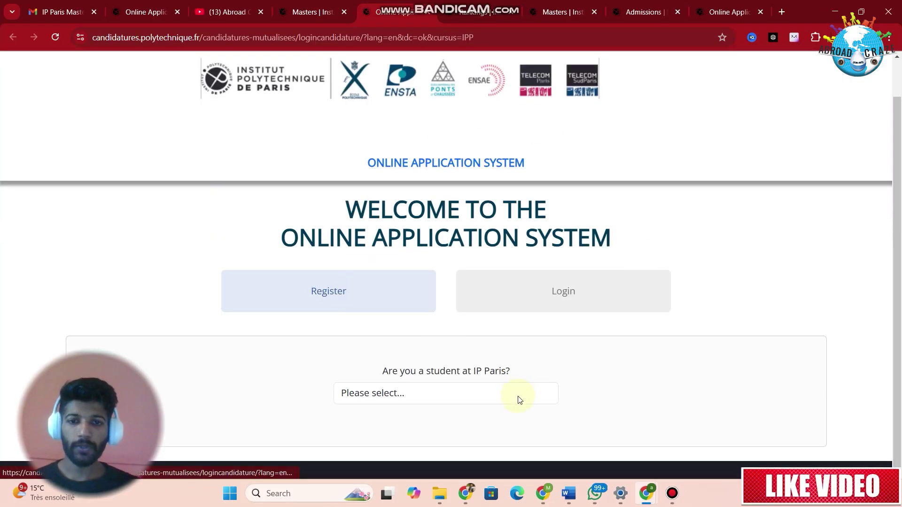
{"action": "left_click", "coordinate": [480, 402]}
{"action": "left_click", "coordinate": [347, 268]}
{"action": "scroll", "coordinate": [584, 362], "scroll_direction": "down", "scroll_amount": 3}
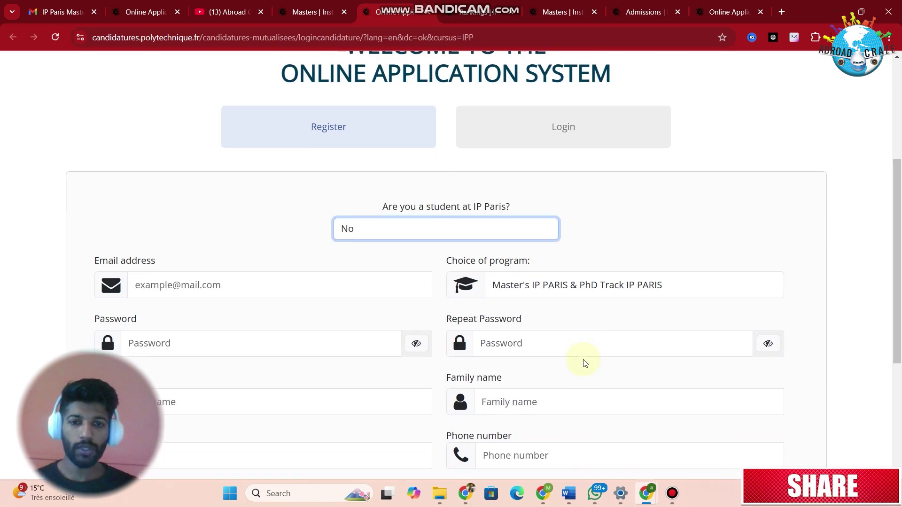
Review the registration form's personal details fields and accept the data-processing agreement.
{"action": "scroll", "coordinate": [584, 362], "scroll_direction": "down", "scroll_amount": 3}
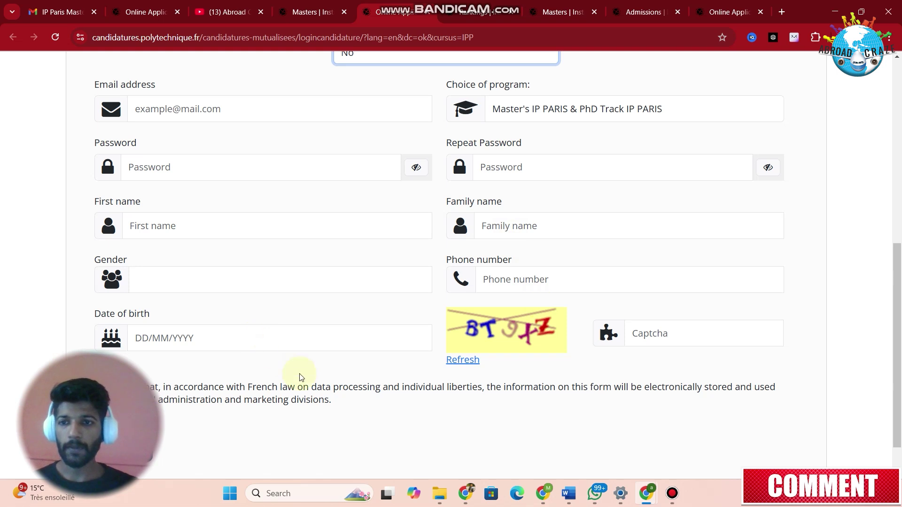
{"action": "scroll", "coordinate": [299, 377], "scroll_direction": "down", "scroll_amount": 1}
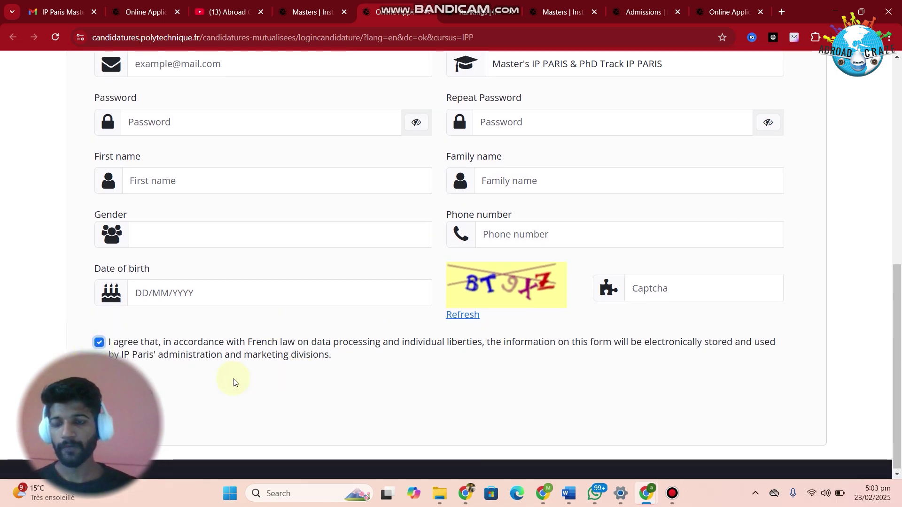
{"action": "scroll", "coordinate": [233, 380], "scroll_direction": "up", "scroll_amount": 1}
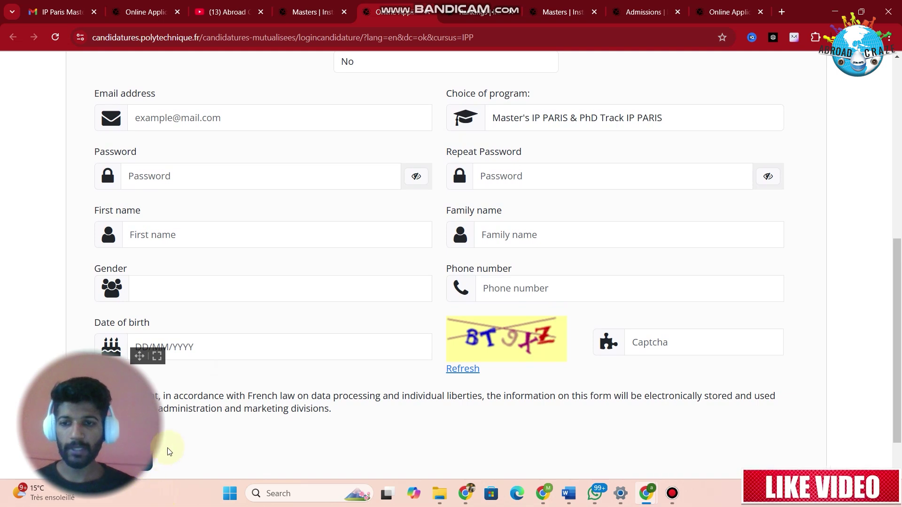
{"action": "scroll", "coordinate": [170, 452], "scroll_direction": "up", "scroll_amount": 1}
{"action": "scroll", "coordinate": [169, 452], "scroll_direction": "down", "scroll_amount": 2}
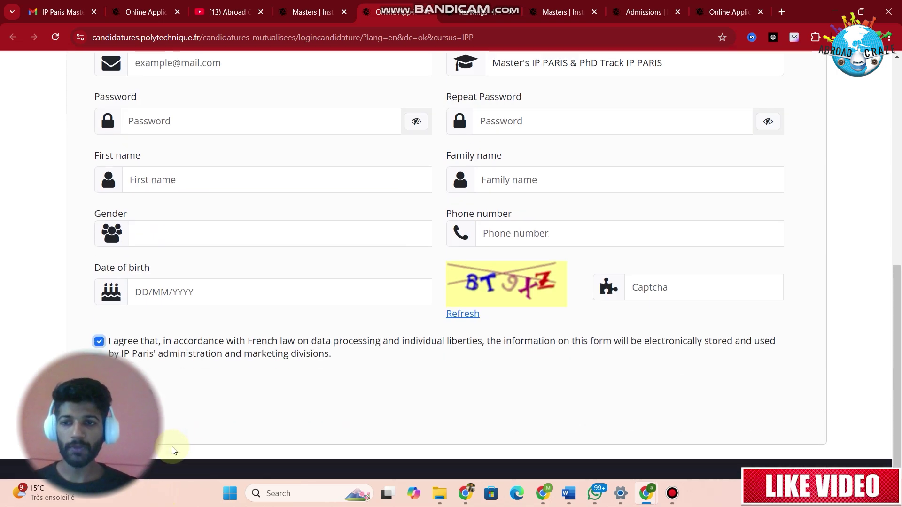
{"action": "left_click", "coordinate": [99, 342]}
{"action": "scroll", "coordinate": [233, 362], "scroll_direction": "down", "scroll_amount": 1}
{"action": "scroll", "coordinate": [234, 360], "scroll_direction": "up", "scroll_amount": 1}
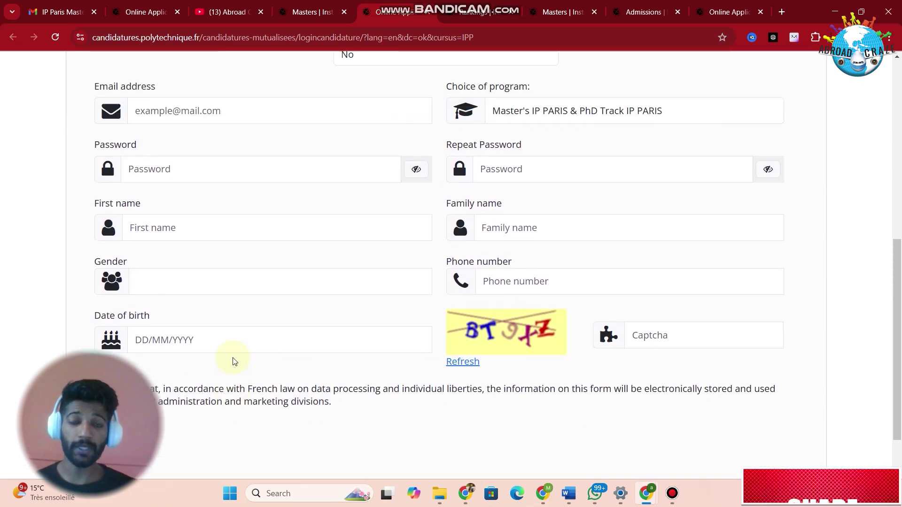
{"action": "scroll", "coordinate": [234, 358], "scroll_direction": "up", "scroll_amount": 2}
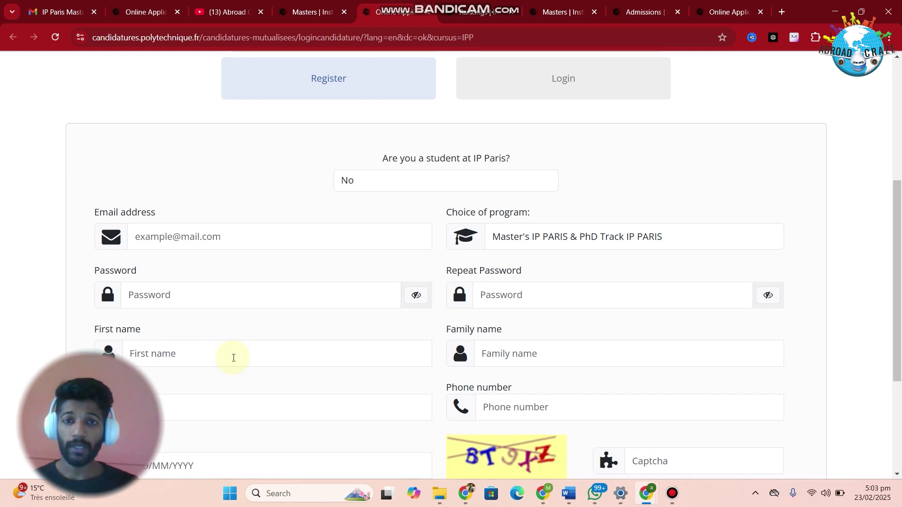
{"action": "scroll", "coordinate": [232, 361], "scroll_direction": "up", "scroll_amount": 3}
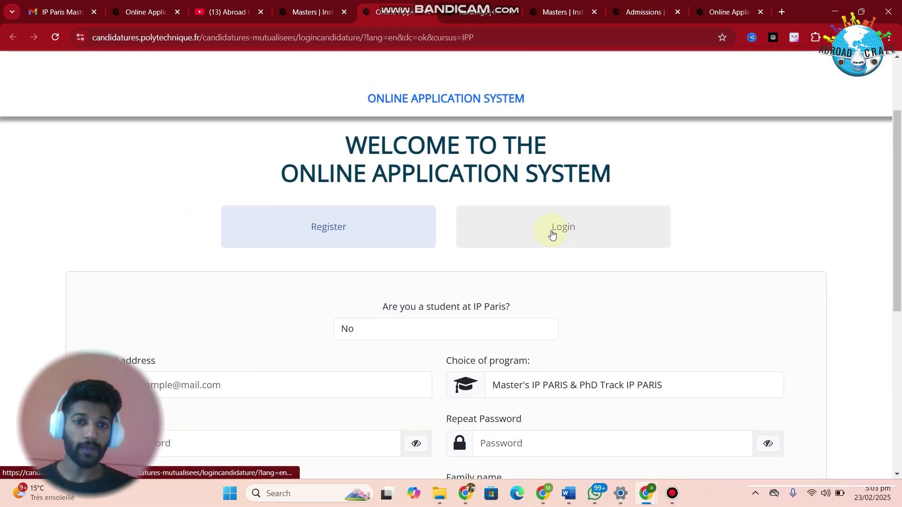
Log in with an existing École Polytechnique login, entering the account's e-mail as user name and the account password.
{"action": "left_click", "coordinate": [567, 230]}
{"action": "scroll", "coordinate": [606, 290], "scroll_direction": "down", "scroll_amount": 2}
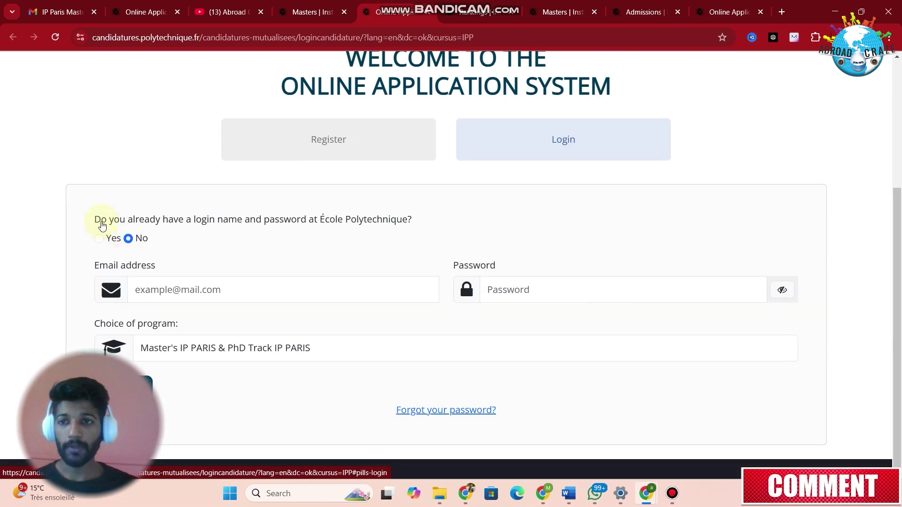
{"action": "left_click", "coordinate": [100, 239]}
{"action": "left_click", "coordinate": [141, 289]}
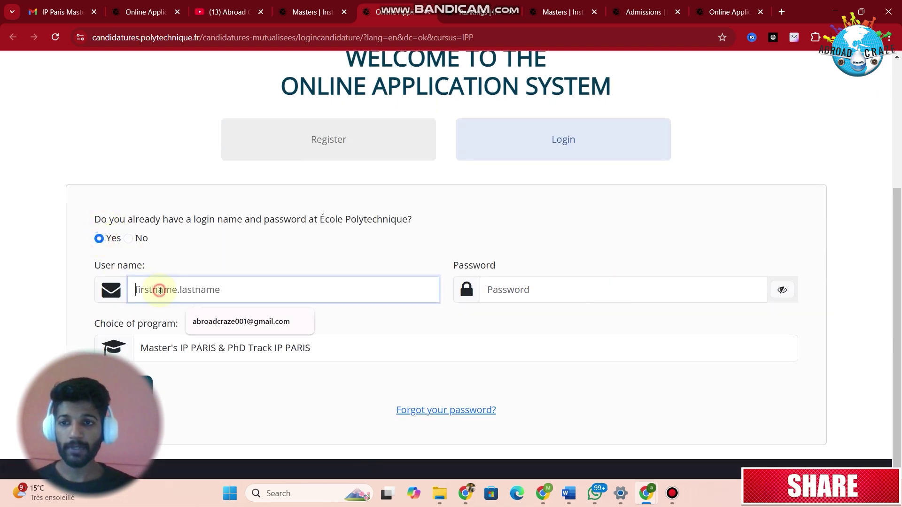
{"action": "left_click", "coordinate": [209, 327]}
{"action": "left_click", "coordinate": [543, 293]}
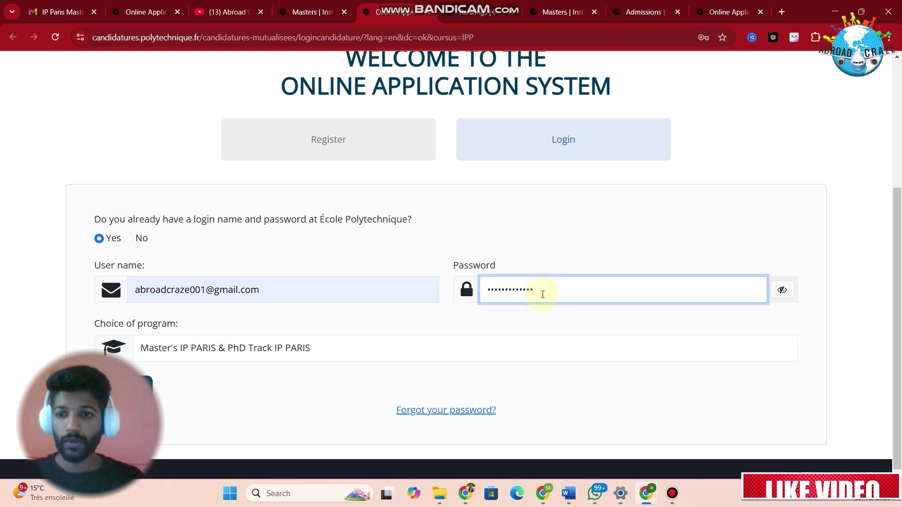
{"action": "scroll", "coordinate": [261, 428], "scroll_direction": "up", "scroll_amount": 2}
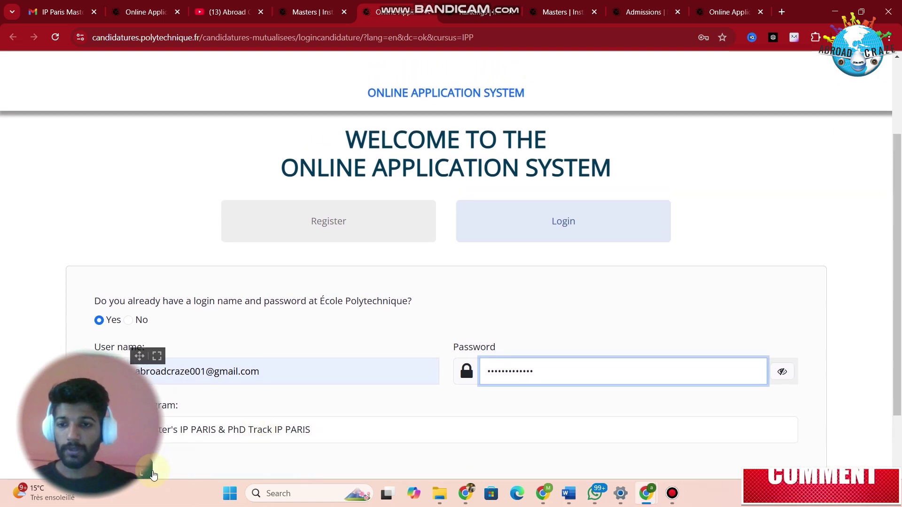
{"action": "scroll", "coordinate": [155, 472], "scroll_direction": "down", "scroll_amount": 1}
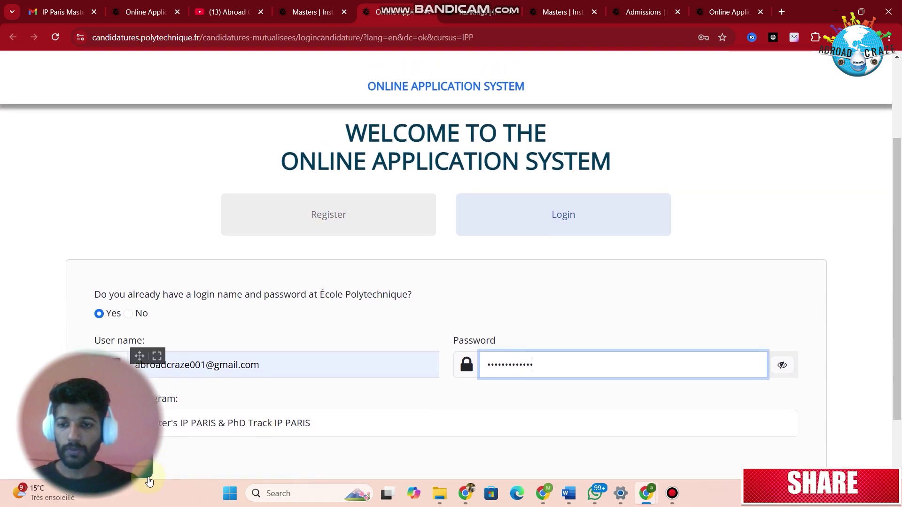
{"action": "key", "text": "Return"}
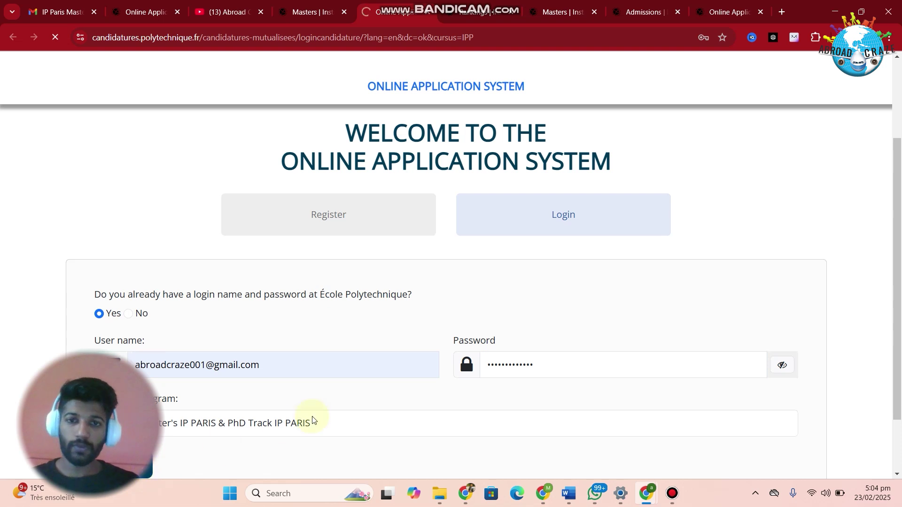
Start a new application with Informatique - Computer Science as the program and Master 2 as the level.
{"action": "scroll", "coordinate": [461, 349], "scroll_direction": "down", "scroll_amount": 3}
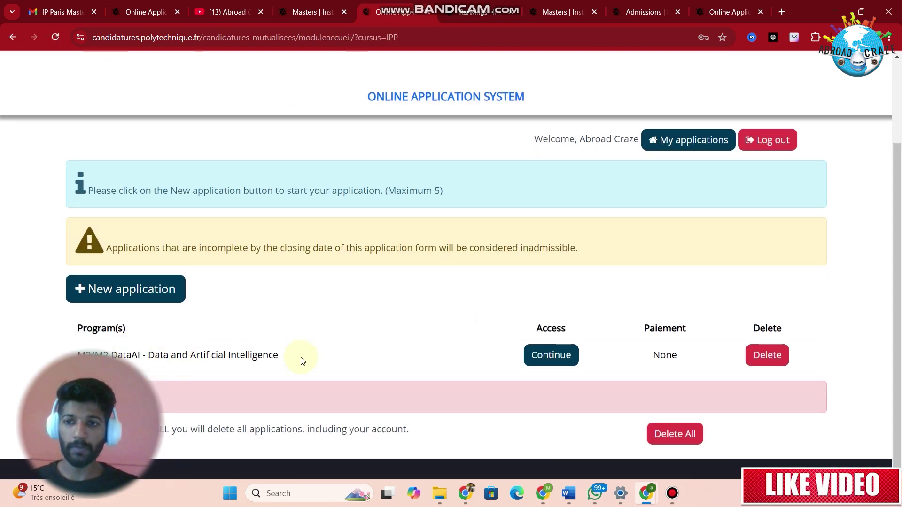
{"action": "left_click", "coordinate": [113, 290]}
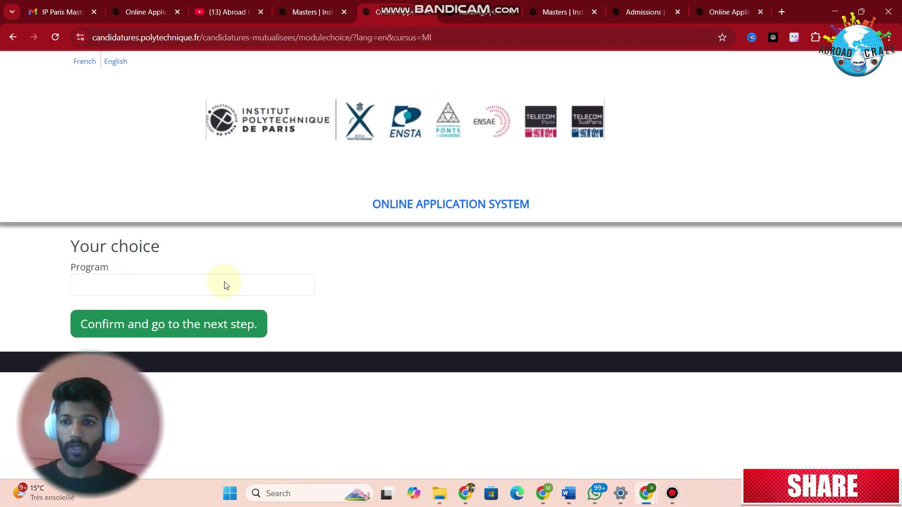
{"action": "left_click", "coordinate": [226, 285]}
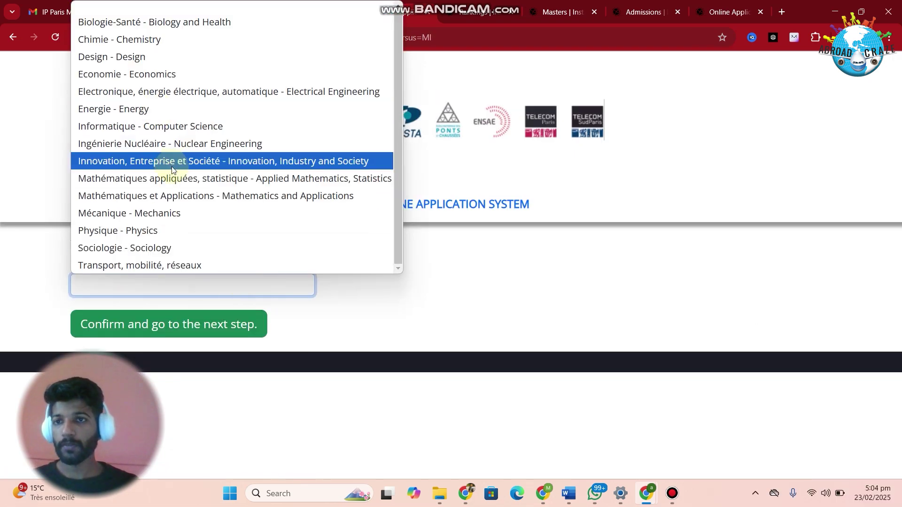
{"action": "left_click", "coordinate": [170, 128]}
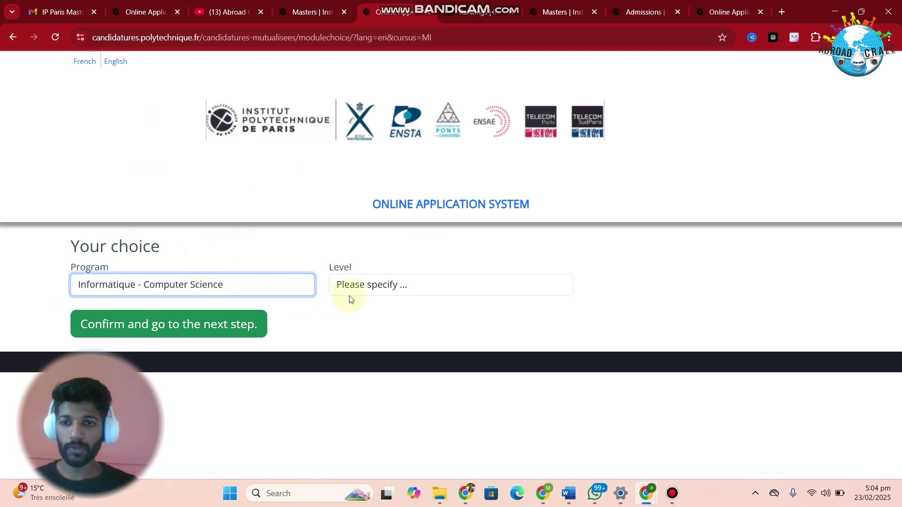
{"action": "left_click", "coordinate": [400, 284]}
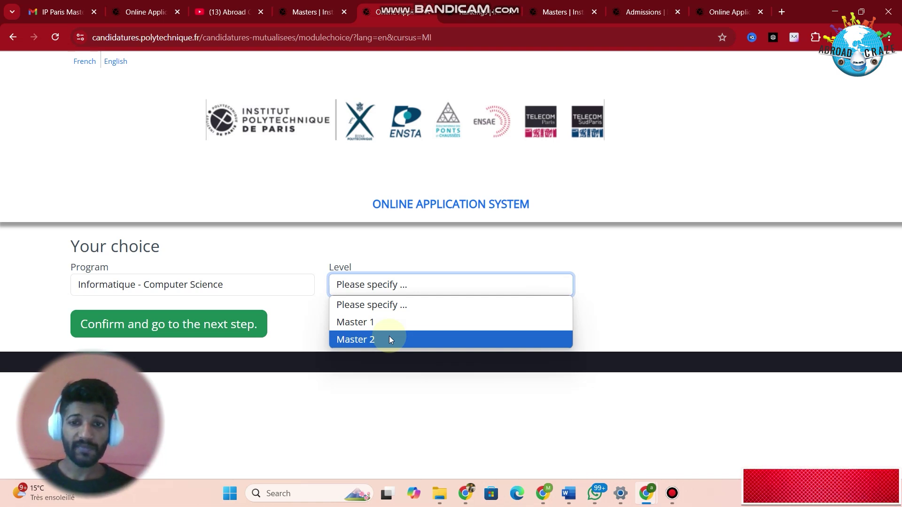
{"action": "left_click", "coordinate": [389, 341]}
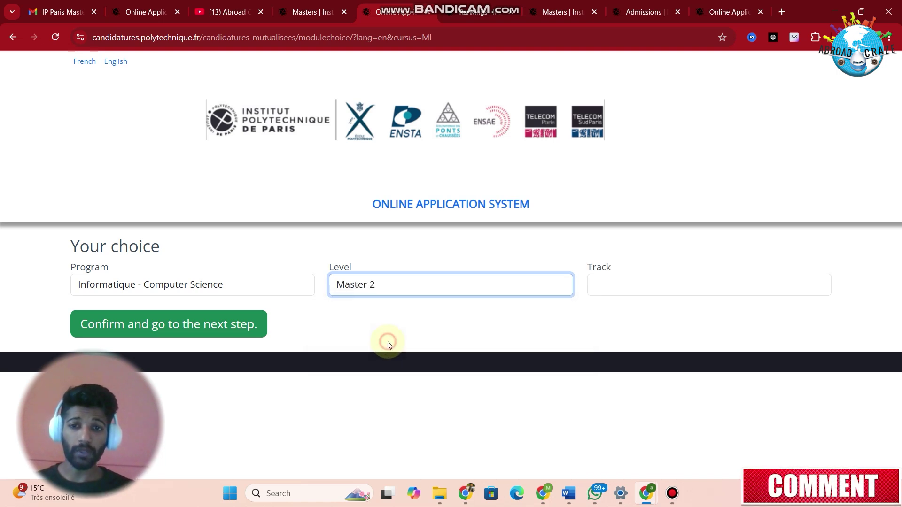
Choose the M2 Cyber - Cybersecurity track and confirm the program choice.
{"action": "left_click", "coordinate": [615, 292]}
{"action": "key", "text": "Down"}
{"action": "key", "text": "Down"}
{"action": "key", "text": "Down"}
{"action": "key", "text": "Down"}
{"action": "key", "text": "Down"}
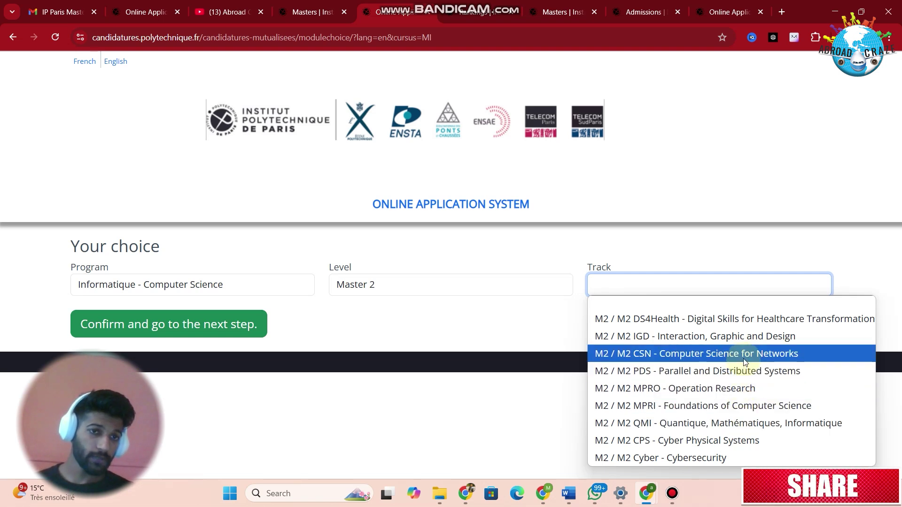
{"action": "left_click", "coordinate": [733, 459]}
{"action": "left_click", "coordinate": [158, 327]}
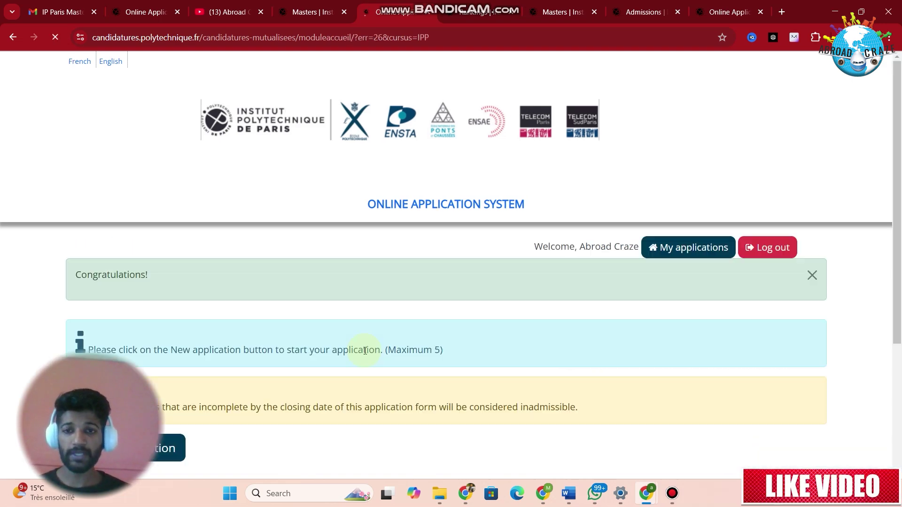
Continue the M2 DataAI - Data and Artificial Intelligence application and open its Personal Information section.
{"action": "scroll", "coordinate": [365, 350], "scroll_direction": "down", "scroll_amount": 4}
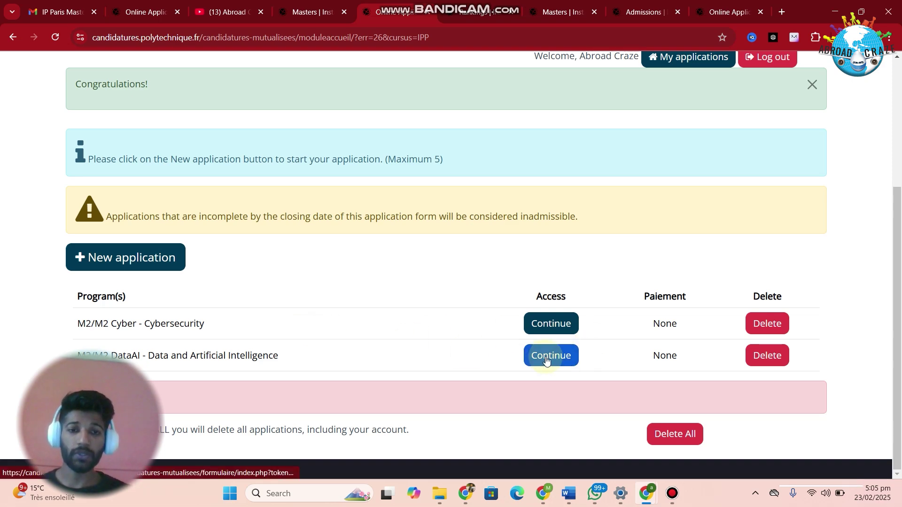
{"action": "scroll", "coordinate": [545, 357], "scroll_direction": "down", "scroll_amount": 4}
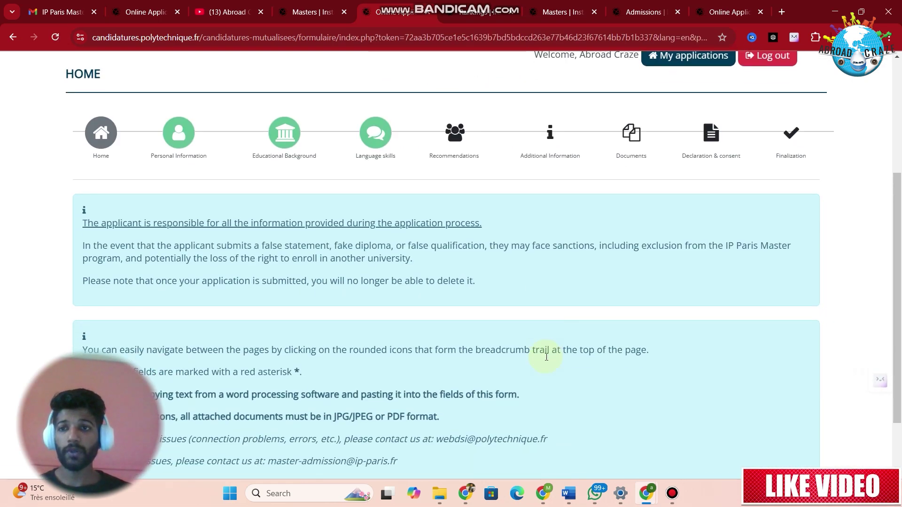
{"action": "left_click", "coordinate": [179, 133]}
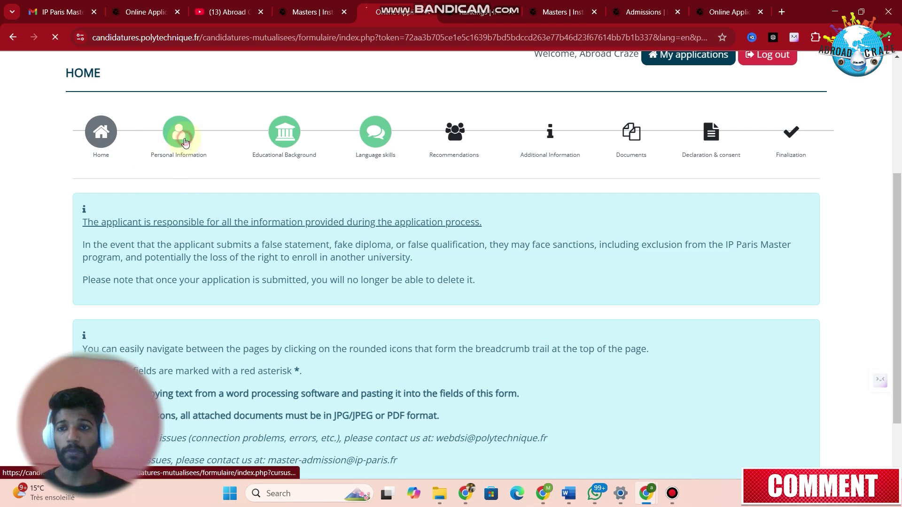
Review the personal details, nationality, contact and address fields, and proceed from the Personal Information form.
{"action": "scroll", "coordinate": [487, 323], "scroll_direction": "down", "scroll_amount": 5}
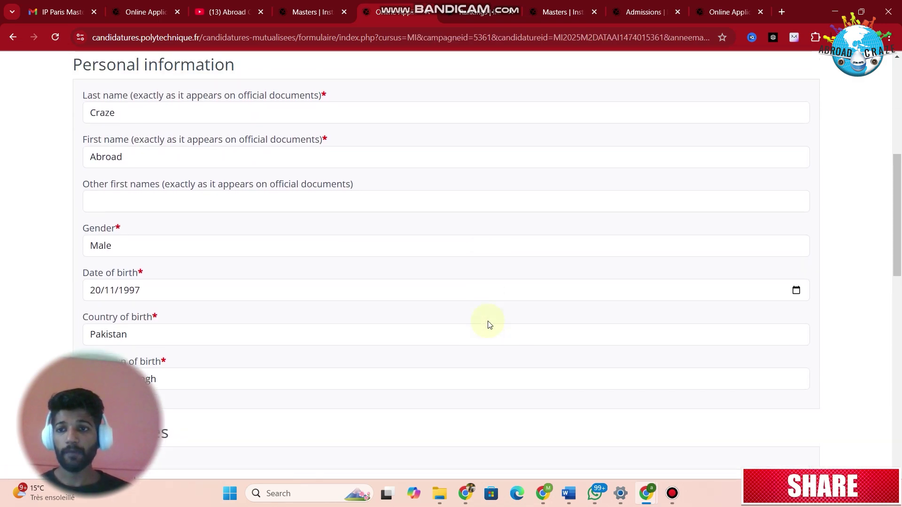
{"action": "scroll", "coordinate": [359, 359], "scroll_direction": "up", "scroll_amount": 1}
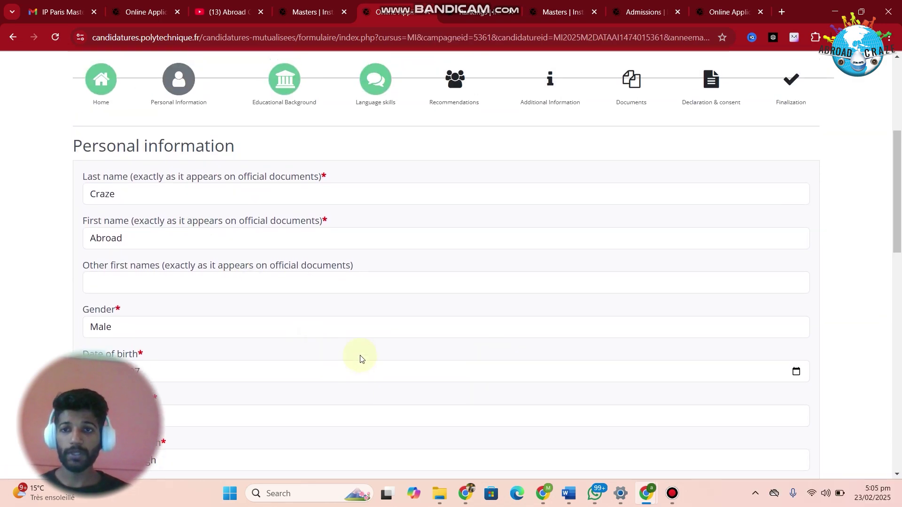
{"action": "scroll", "coordinate": [360, 359], "scroll_direction": "down", "scroll_amount": 1}
{"action": "scroll", "coordinate": [360, 359], "scroll_direction": "down", "scroll_amount": 12}
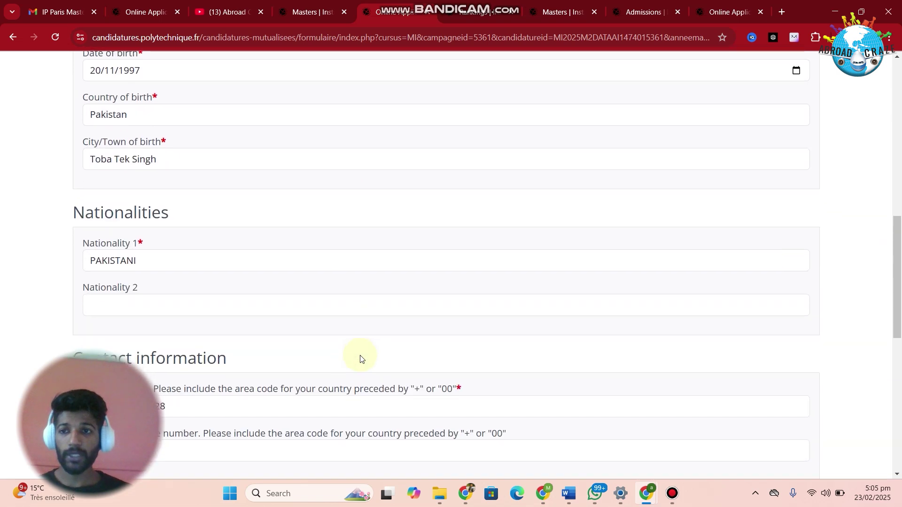
{"action": "scroll", "coordinate": [360, 359], "scroll_direction": "down", "scroll_amount": 3}
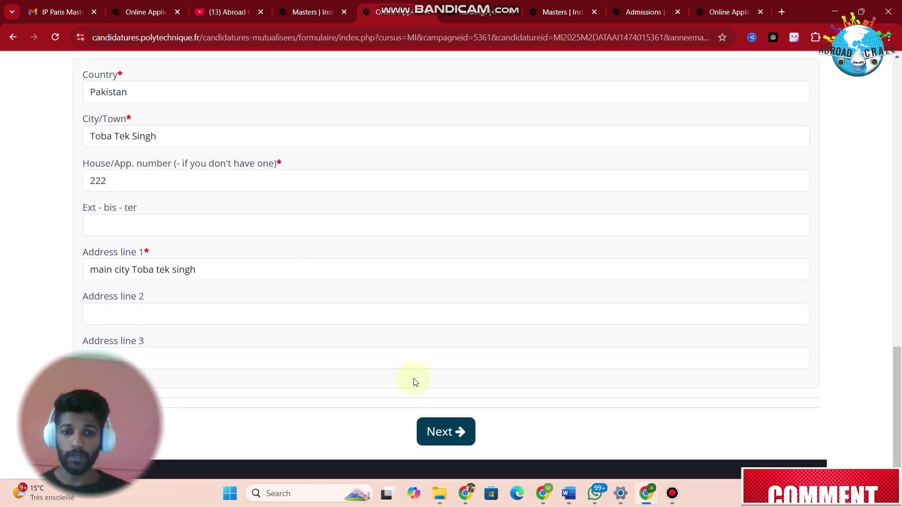
{"action": "left_click", "coordinate": [462, 435]}
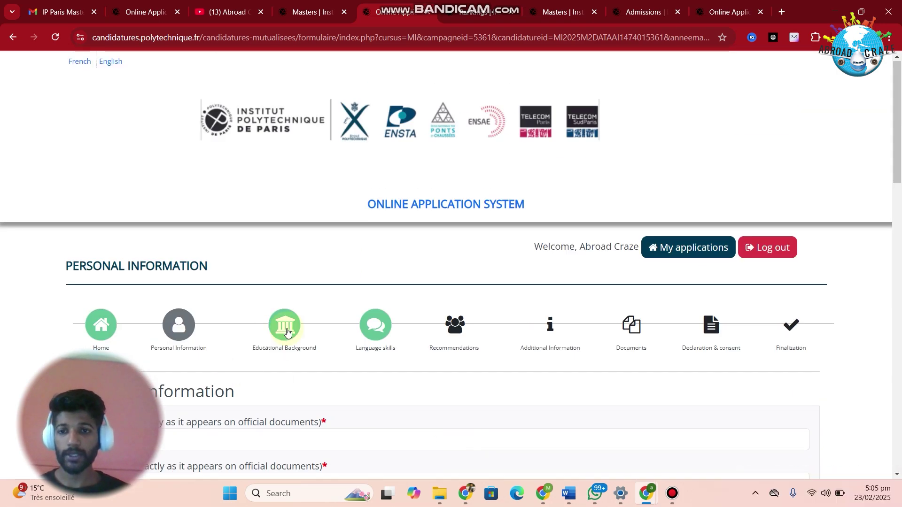
Open the Educational Background section and review its instructions and the Institution 1 fields, from country through semester averages.
{"action": "scroll", "coordinate": [512, 374], "scroll_direction": "down", "scroll_amount": 6}
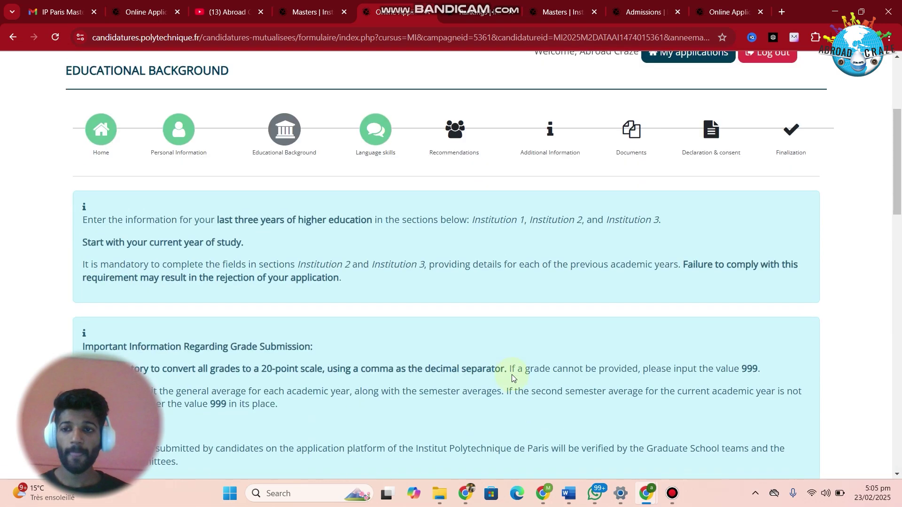
{"action": "scroll", "coordinate": [512, 374], "scroll_direction": "down", "scroll_amount": 7}
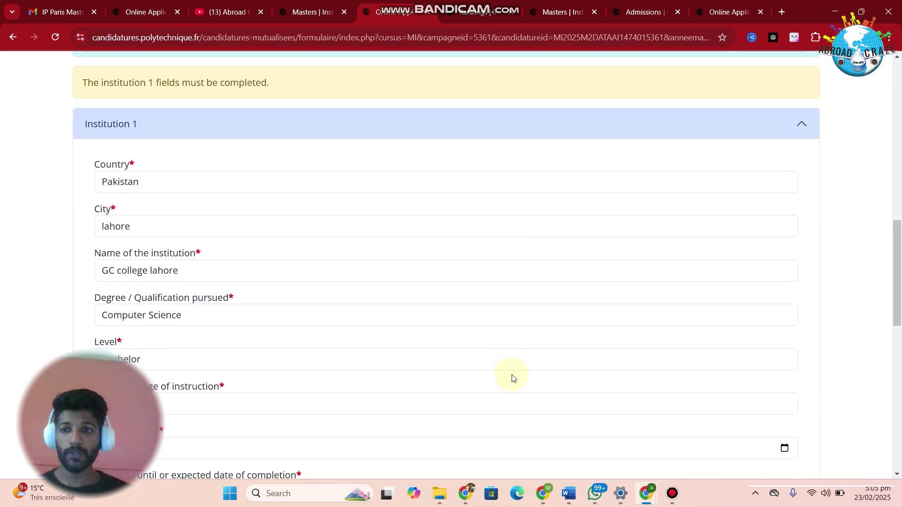
{"action": "scroll", "coordinate": [337, 302], "scroll_direction": "down", "scroll_amount": 8}
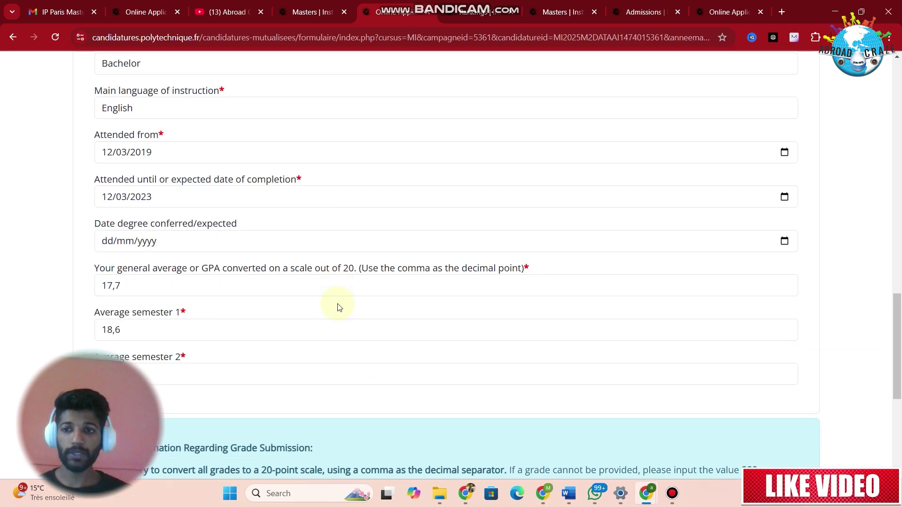
{"action": "scroll", "coordinate": [340, 307], "scroll_direction": "up", "scroll_amount": 10}
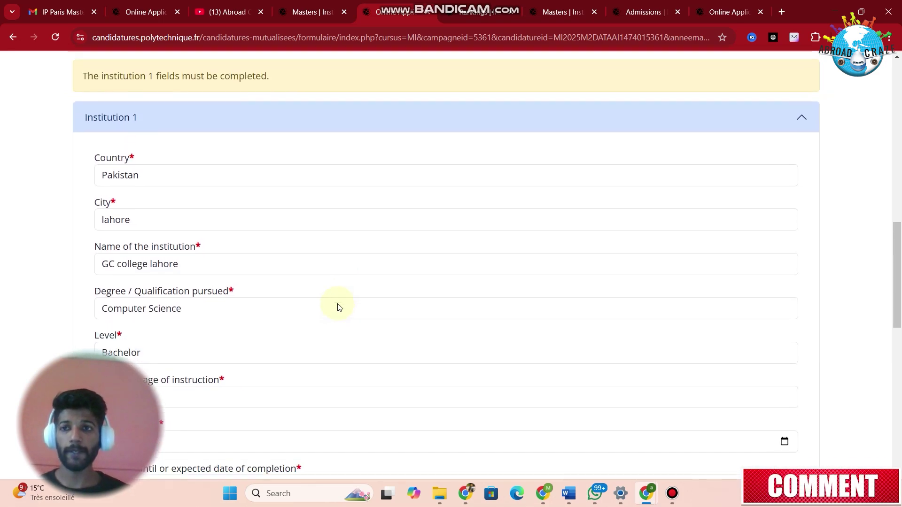
{"action": "scroll", "coordinate": [338, 304], "scroll_direction": "up", "scroll_amount": 1}
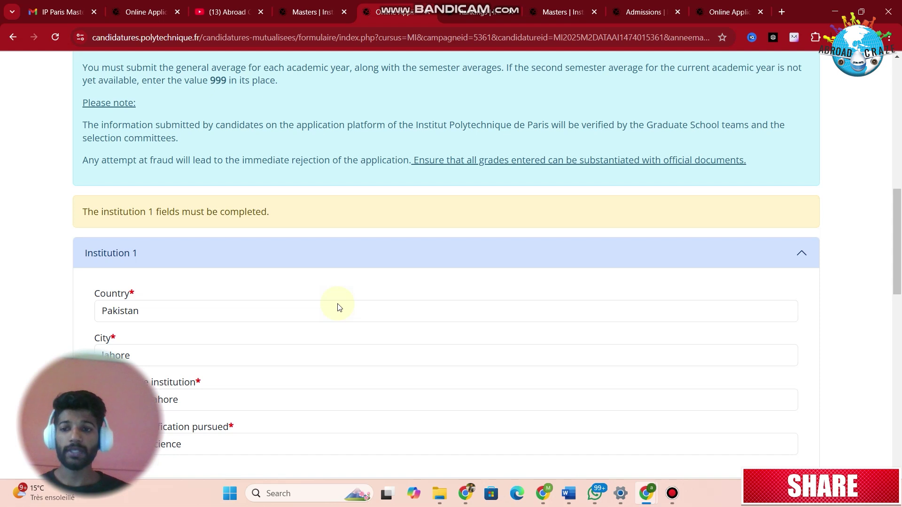
{"action": "scroll", "coordinate": [338, 305], "scroll_direction": "down", "scroll_amount": 2}
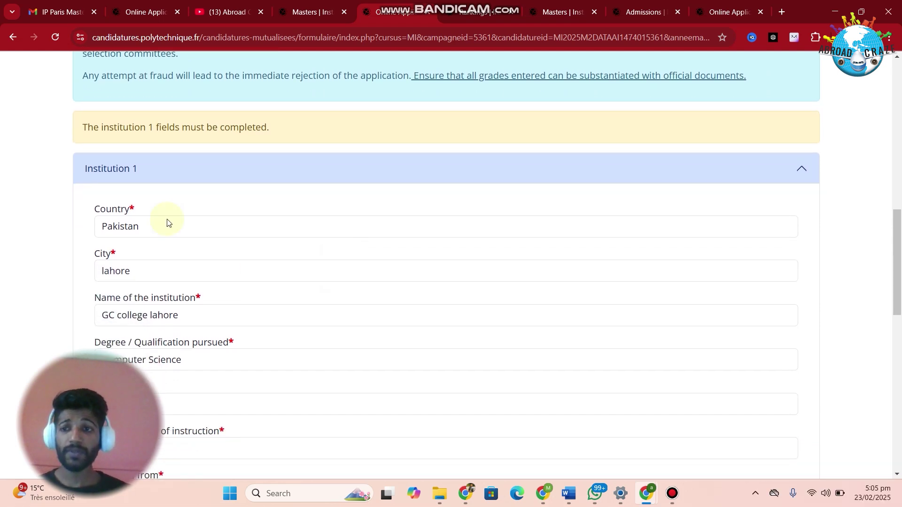
{"action": "scroll", "coordinate": [298, 264], "scroll_direction": "down", "scroll_amount": 2}
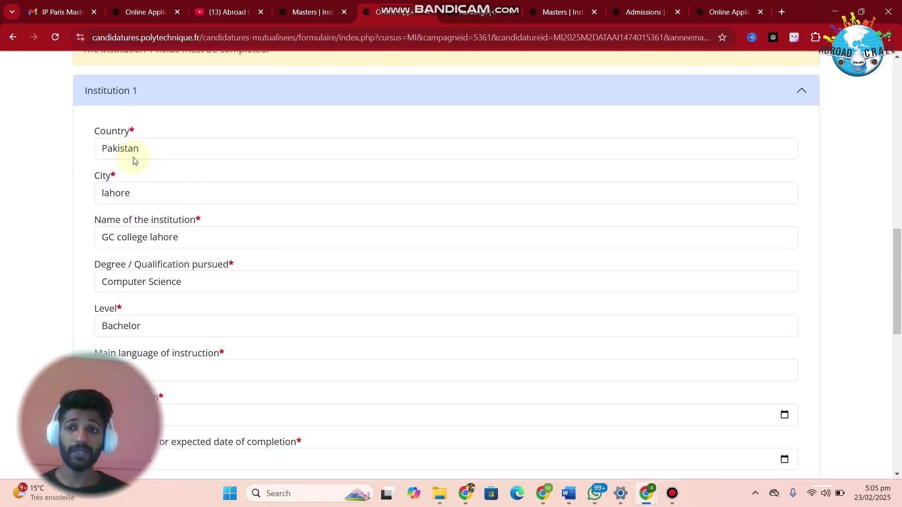
{"action": "scroll", "coordinate": [239, 263], "scroll_direction": "down", "scroll_amount": 6}
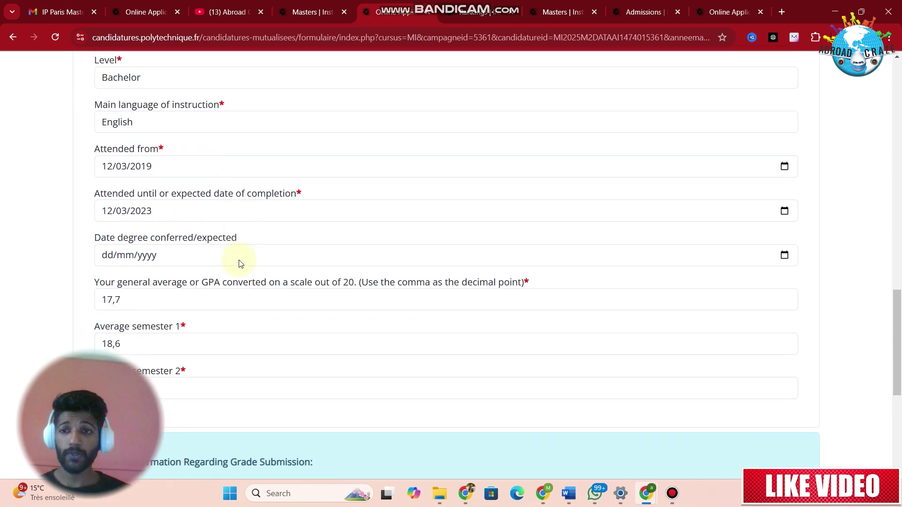
{"action": "scroll", "coordinate": [288, 302], "scroll_direction": "down", "scroll_amount": 1}
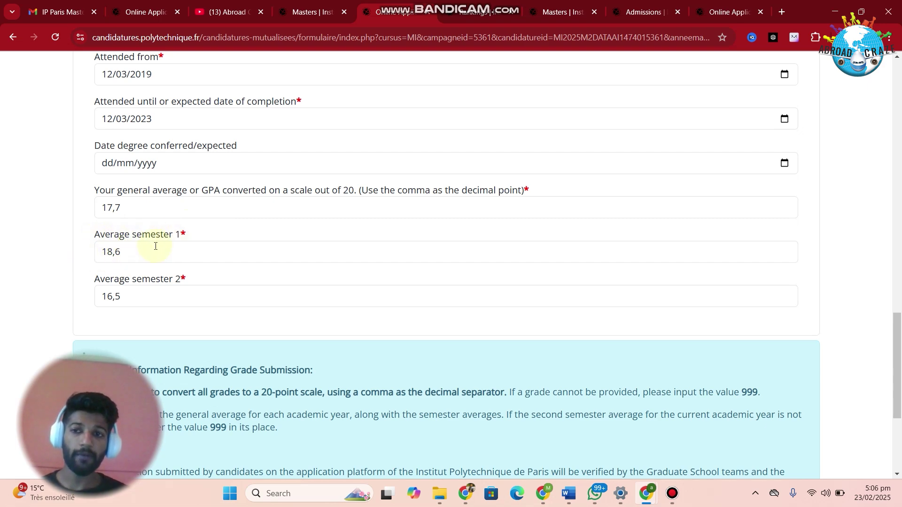
Read the grade submission rules below Institution 1 and highlight the value 999 prescribed for grades that cannot be provided.
{"action": "scroll", "coordinate": [316, 295], "scroll_direction": "down", "scroll_amount": 4}
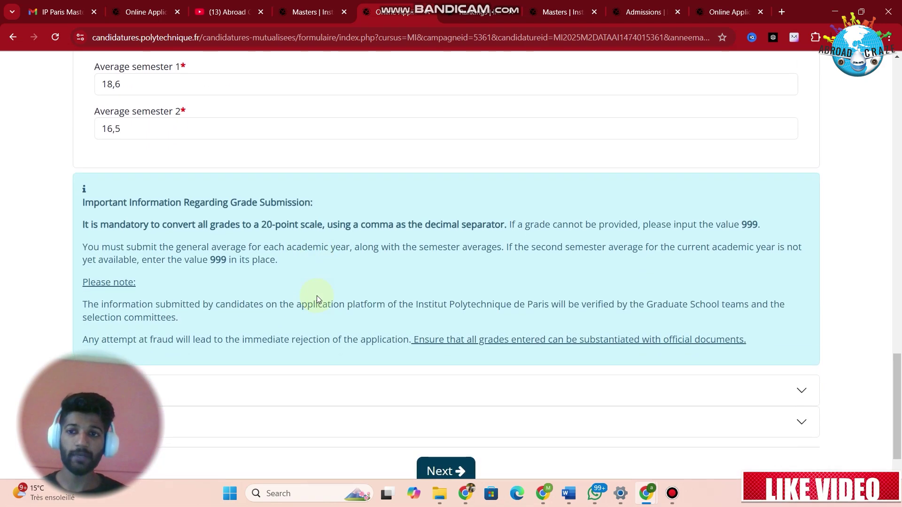
{"action": "scroll", "coordinate": [318, 296], "scroll_direction": "up", "scroll_amount": 1}
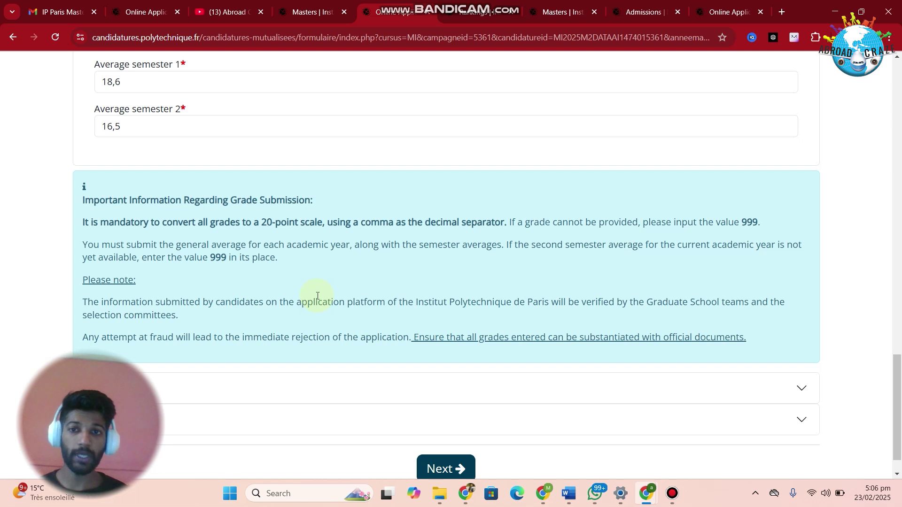
{"action": "scroll", "coordinate": [317, 296], "scroll_direction": "up", "scroll_amount": 1}
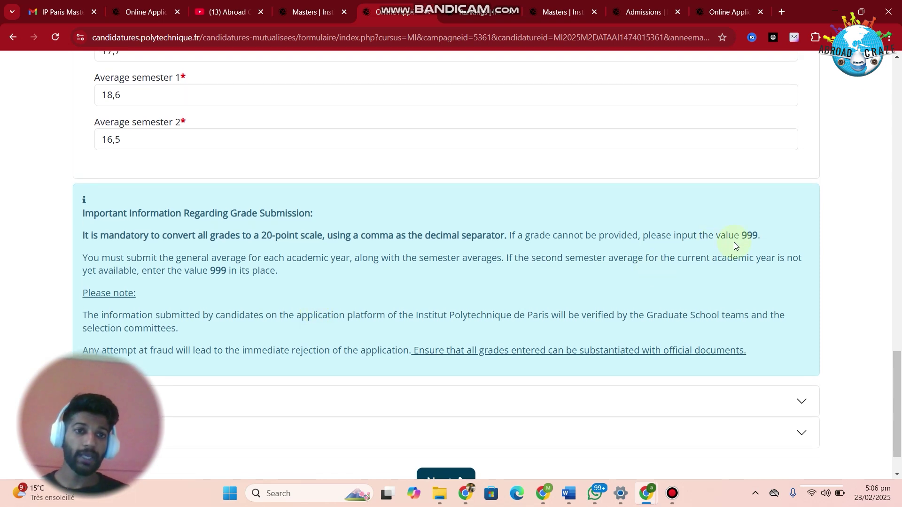
{"action": "left_click_drag", "start_coordinate": [740, 236], "coordinate": [781, 241]}
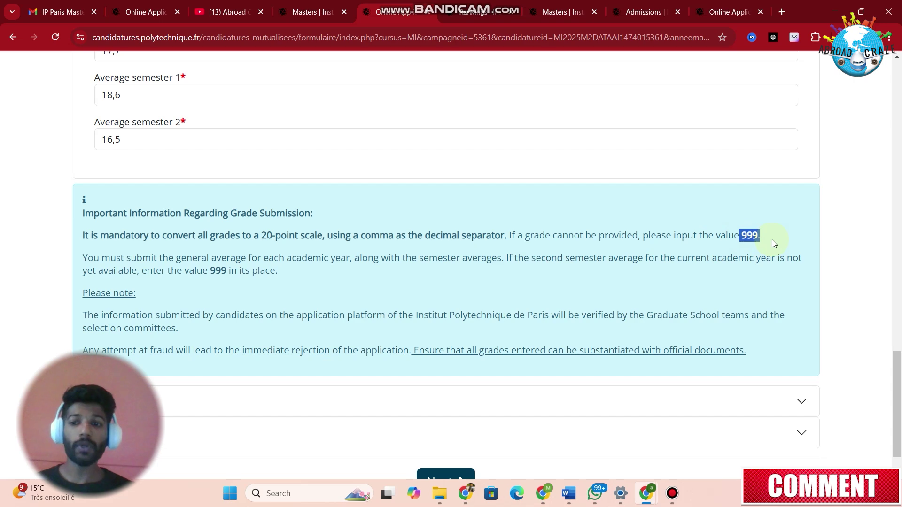
Expand Institution 2 to check its fields, collapse it without entering anything, and proceed from the Educational Background form.
{"action": "scroll", "coordinate": [771, 240], "scroll_direction": "down", "scroll_amount": 1}
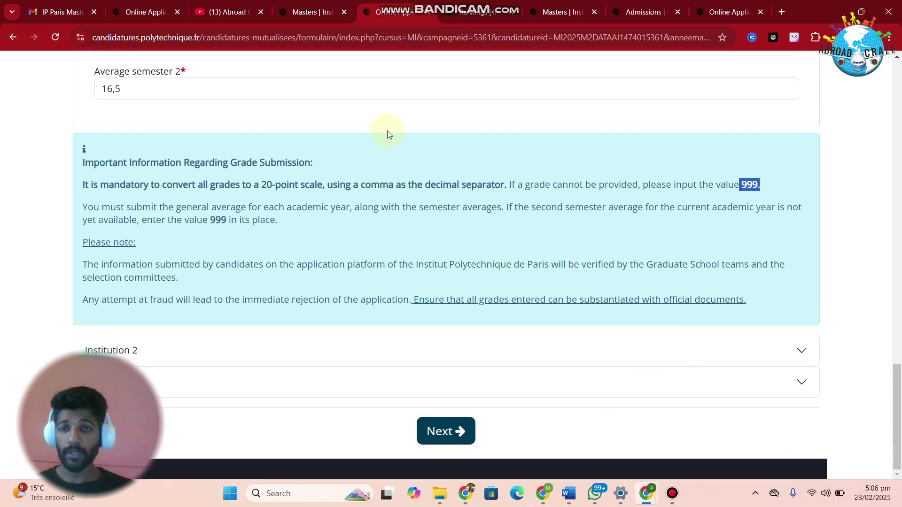
{"action": "scroll", "coordinate": [388, 133], "scroll_direction": "up", "scroll_amount": 6}
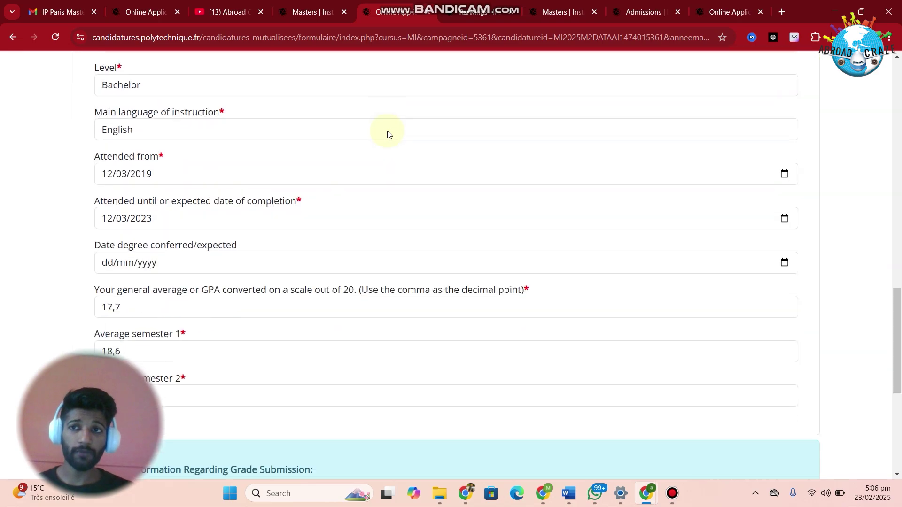
{"action": "scroll", "coordinate": [387, 133], "scroll_direction": "down", "scroll_amount": 6}
{"action": "left_click", "coordinate": [455, 364]}
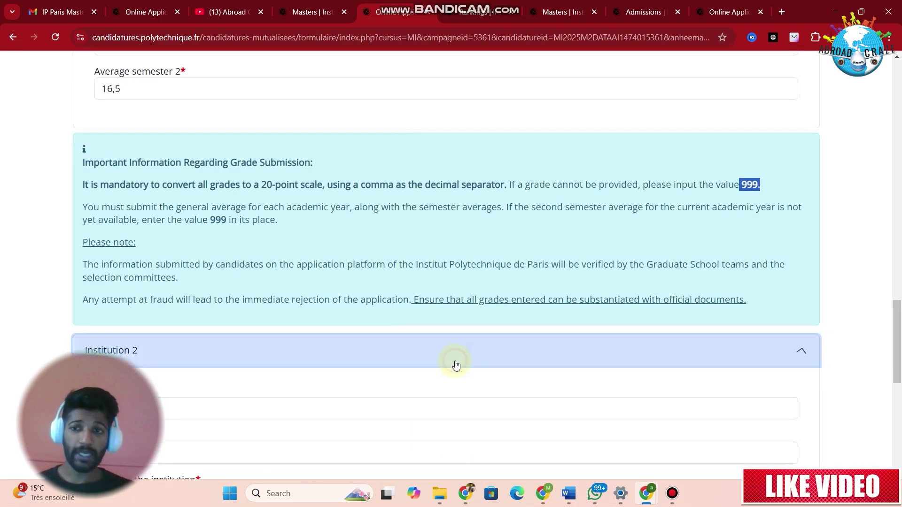
{"action": "scroll", "coordinate": [456, 365], "scroll_direction": "down", "scroll_amount": 10}
{"action": "scroll", "coordinate": [456, 365], "scroll_direction": "up", "scroll_amount": 14}
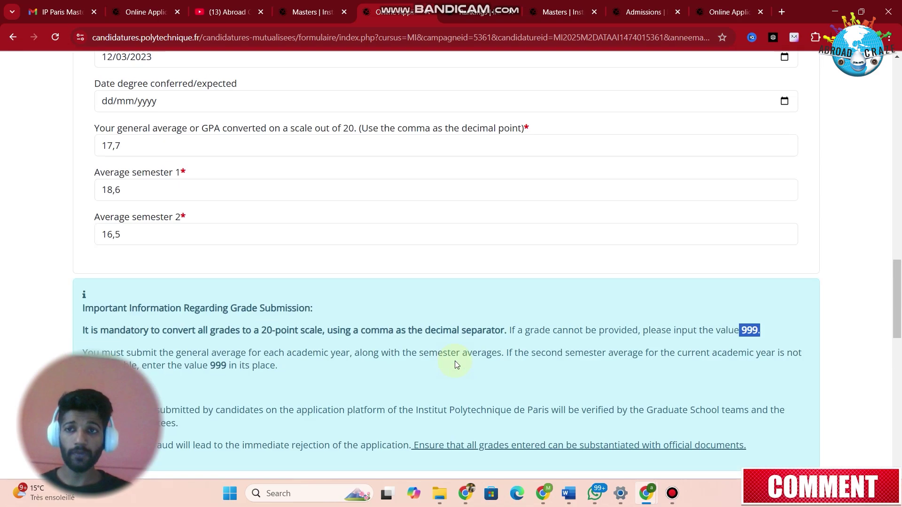
{"action": "scroll", "coordinate": [455, 364], "scroll_direction": "down", "scroll_amount": 4}
{"action": "left_click", "coordinate": [450, 330]}
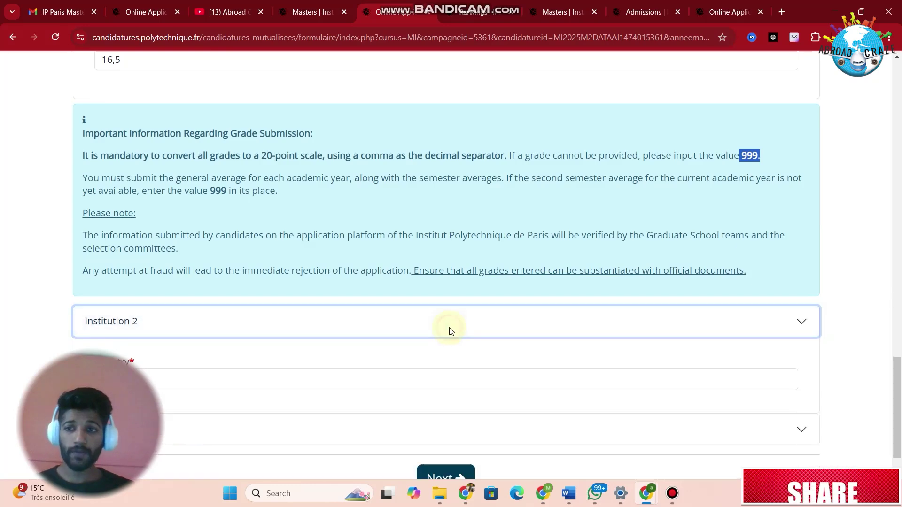
{"action": "left_click", "coordinate": [457, 436]}
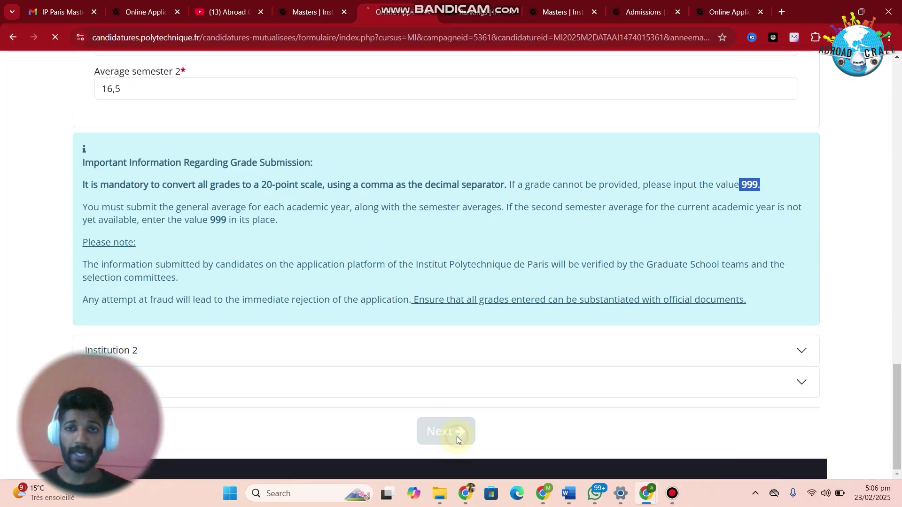
Check the French level options without changing them, choose B2 - Intermediate user as the English level, and proceed from the Language skills form.
{"action": "scroll", "coordinate": [457, 437], "scroll_direction": "down", "scroll_amount": 5}
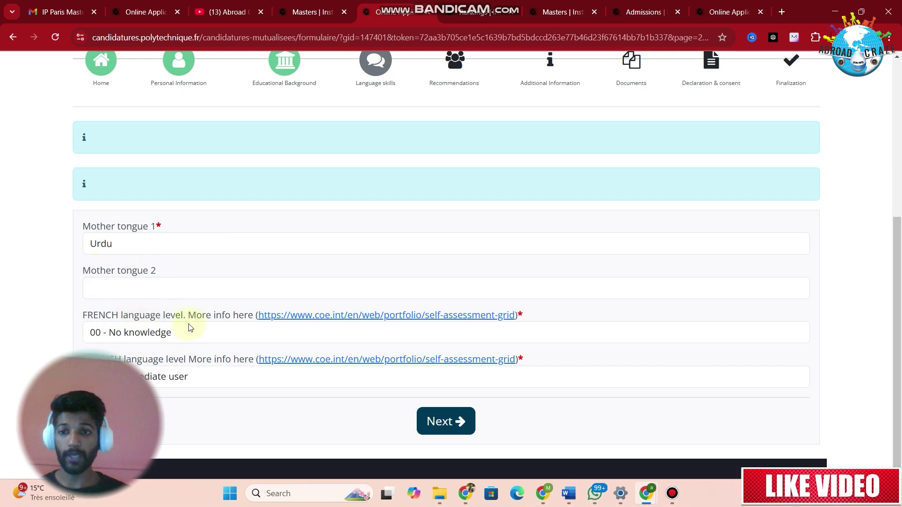
{"action": "left_click", "coordinate": [235, 334]}
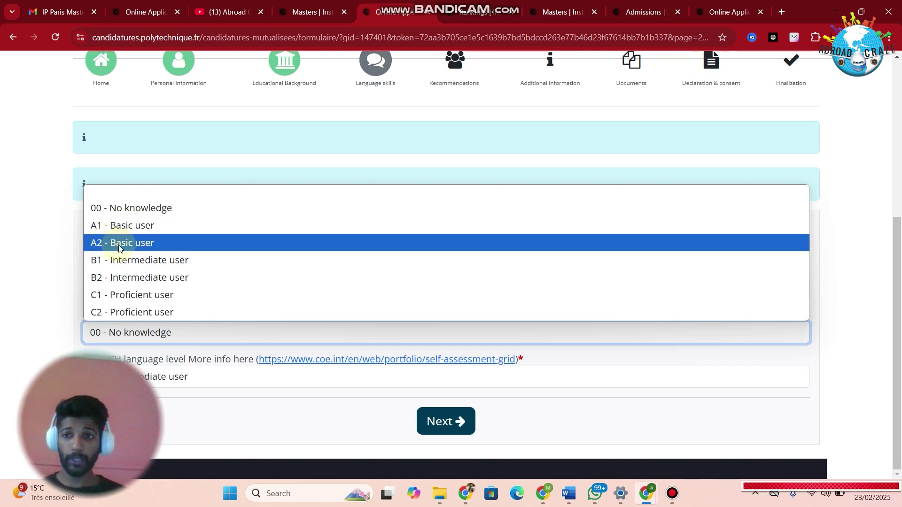
{"action": "left_click", "coordinate": [59, 277]}
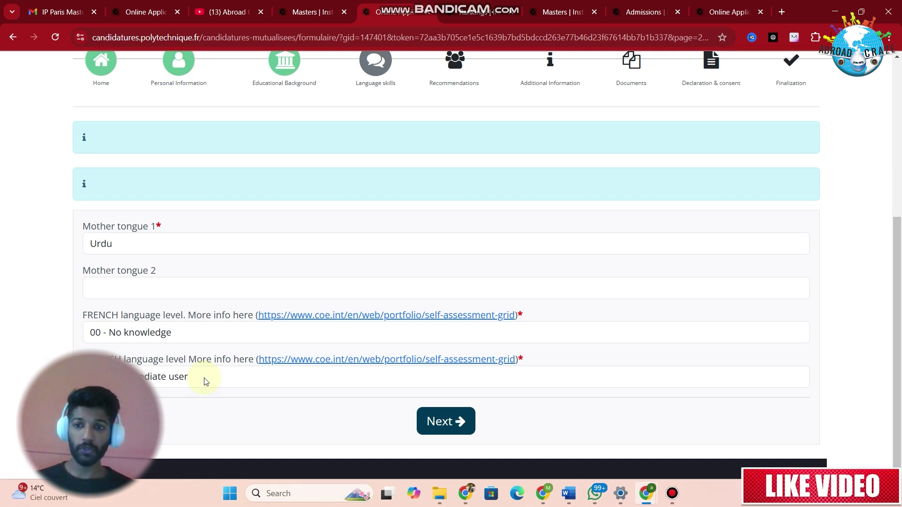
{"action": "left_click", "coordinate": [204, 378]}
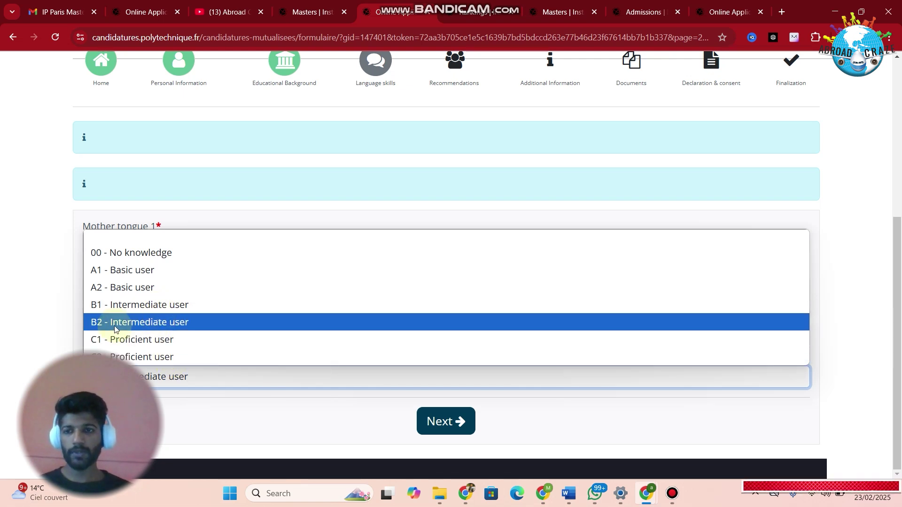
{"action": "left_click", "coordinate": [143, 324]}
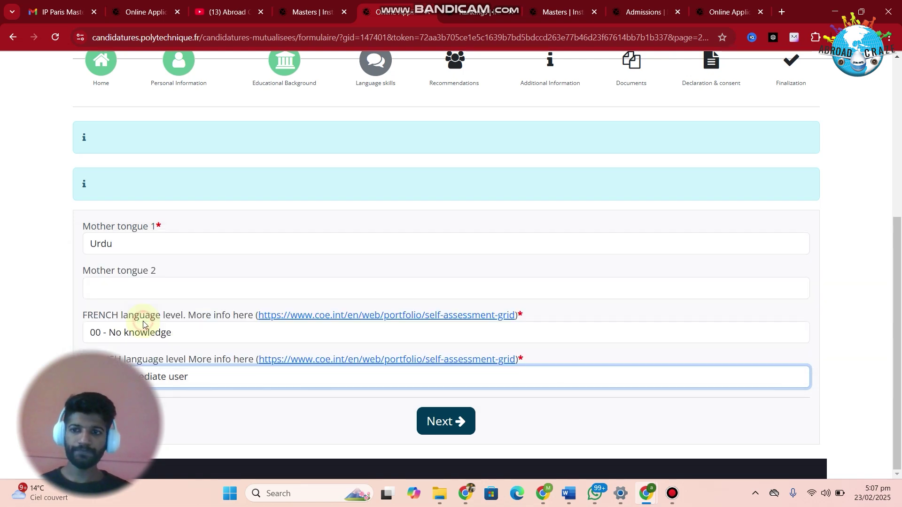
{"action": "left_click", "coordinate": [450, 422]}
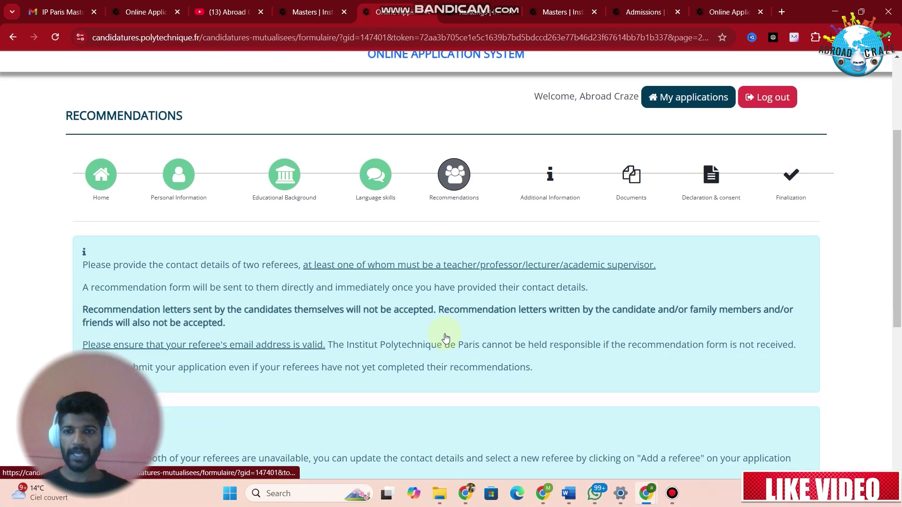
Read the Recommendations instructions on referees, the rules for changing them, and the status legend.
{"action": "scroll", "coordinate": [444, 334], "scroll_direction": "down", "scroll_amount": 4}
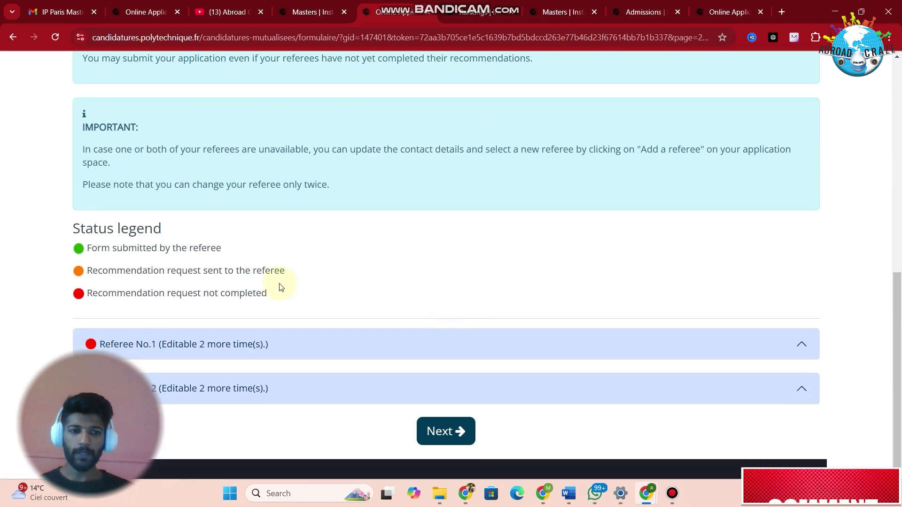
{"action": "scroll", "coordinate": [342, 176], "scroll_direction": "up", "scroll_amount": 8}
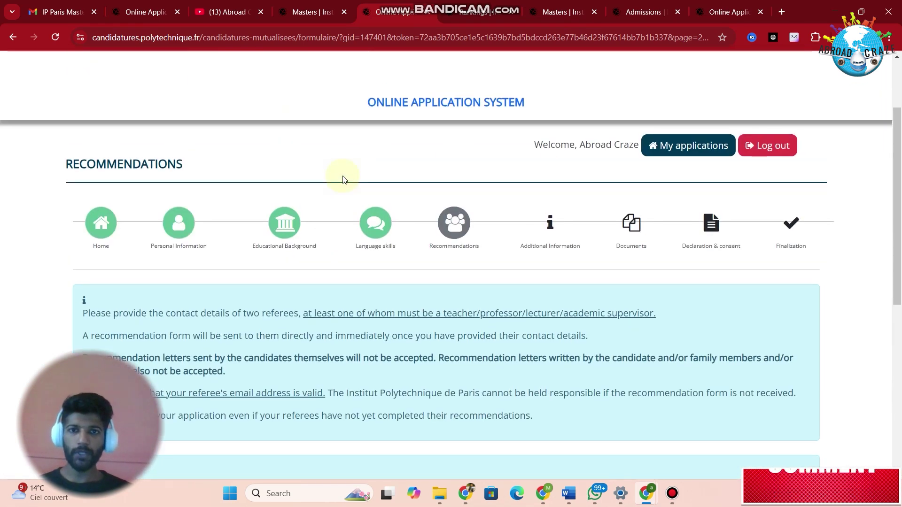
{"action": "scroll", "coordinate": [454, 227], "scroll_direction": "down", "scroll_amount": 8}
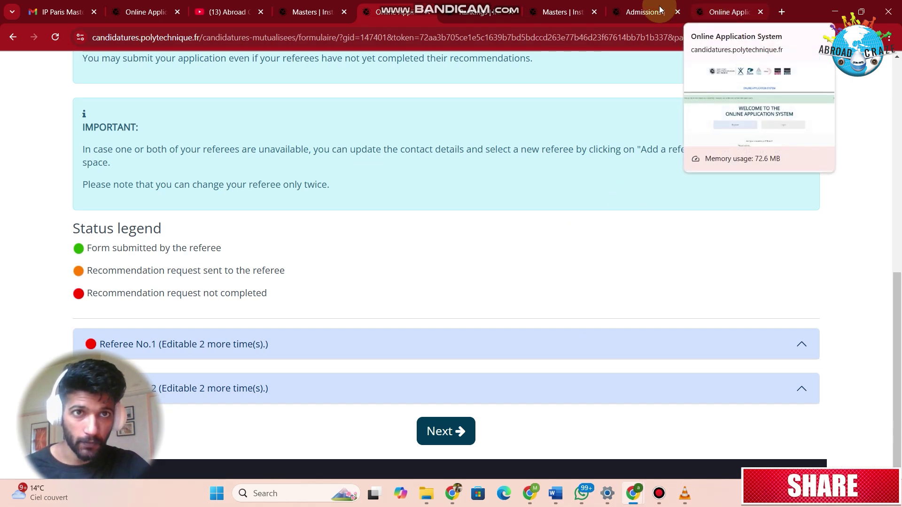
Find the PhD Track application on the IP Paris Admissions page and highlight its session dates, October 10th, 2024 to January 16th, 2025.
{"action": "left_click", "coordinate": [645, 12]}
{"action": "scroll", "coordinate": [708, 278], "scroll_direction": "down", "scroll_amount": 4}
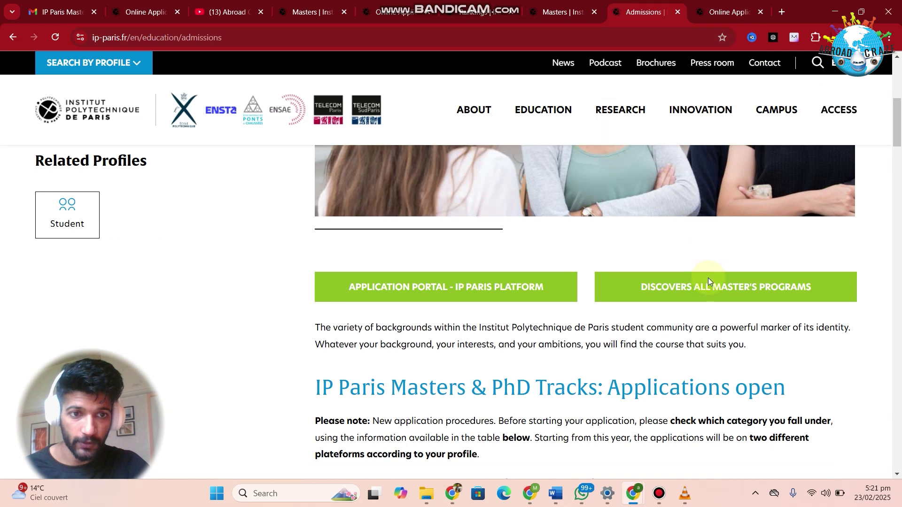
{"action": "scroll", "coordinate": [709, 278], "scroll_direction": "up", "scroll_amount": 7}
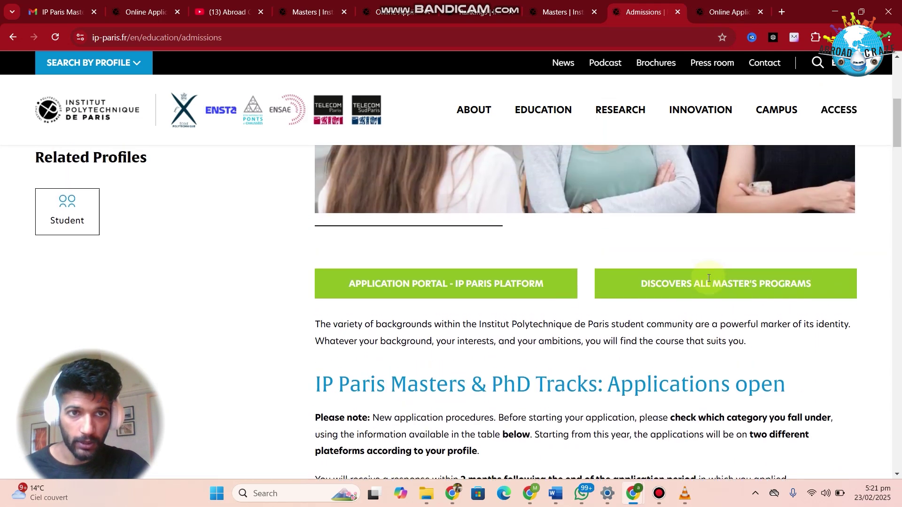
{"action": "scroll", "coordinate": [709, 277], "scroll_direction": "down", "scroll_amount": 7}
{"action": "scroll", "coordinate": [709, 278], "scroll_direction": "down", "scroll_amount": 3}
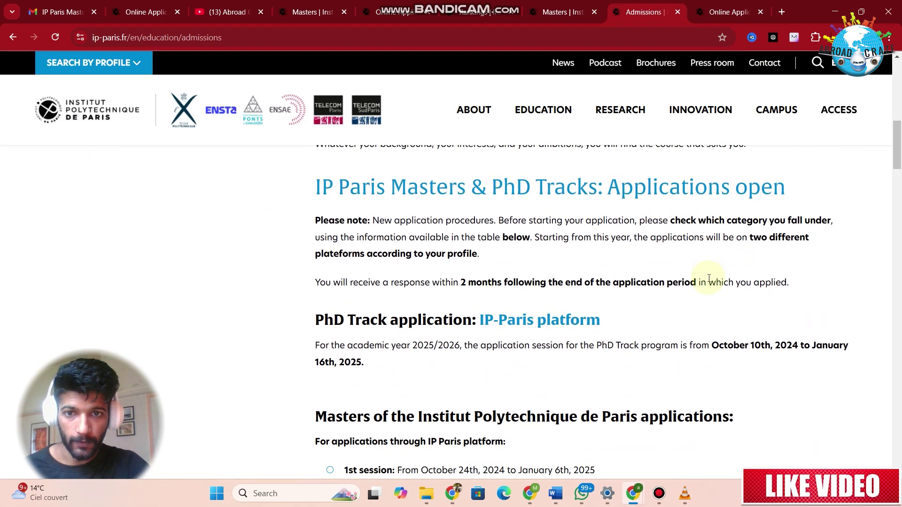
{"action": "left_click_drag", "start_coordinate": [317, 261], "coordinate": [472, 260]}
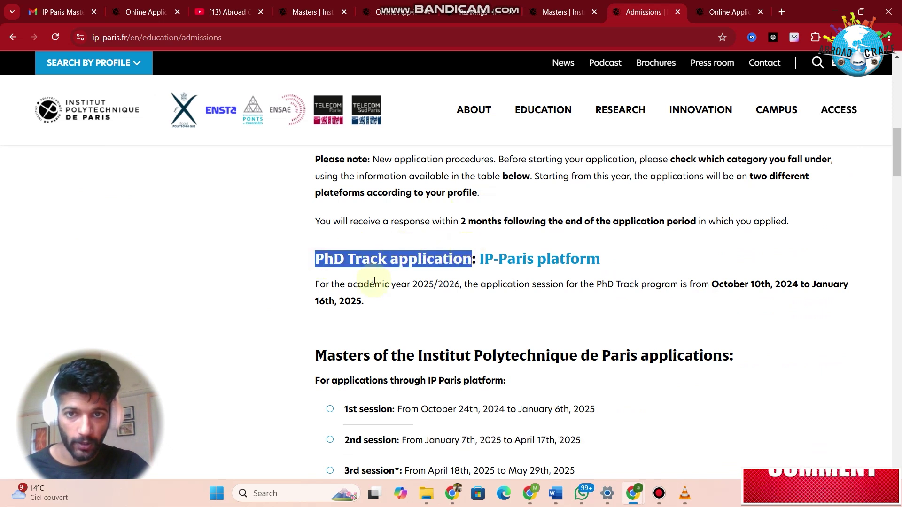
{"action": "left_click", "coordinate": [380, 319]}
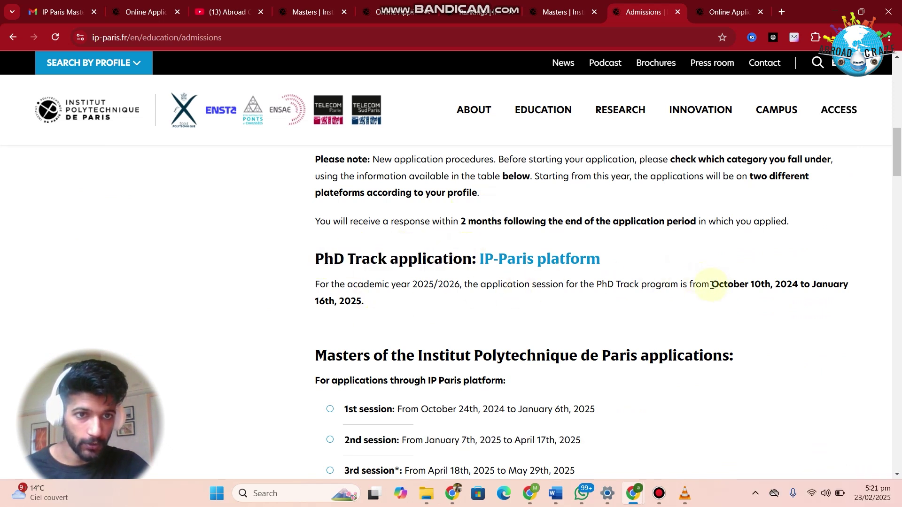
{"action": "left_click_drag", "start_coordinate": [712, 285], "coordinate": [368, 309]}
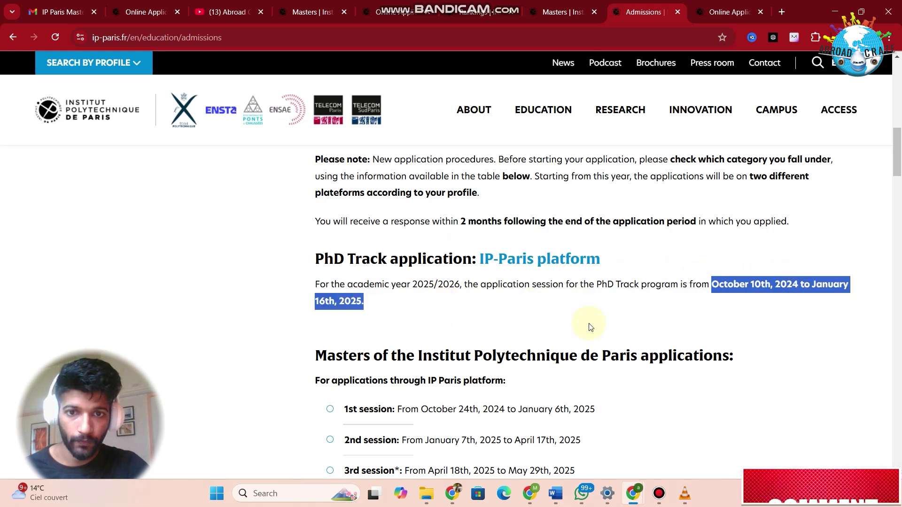
Highlight the dates of the 1st, 2nd and 3rd Master's application sessions through the IP Paris platform.
{"action": "scroll", "coordinate": [590, 325], "scroll_direction": "down", "scroll_amount": 3}
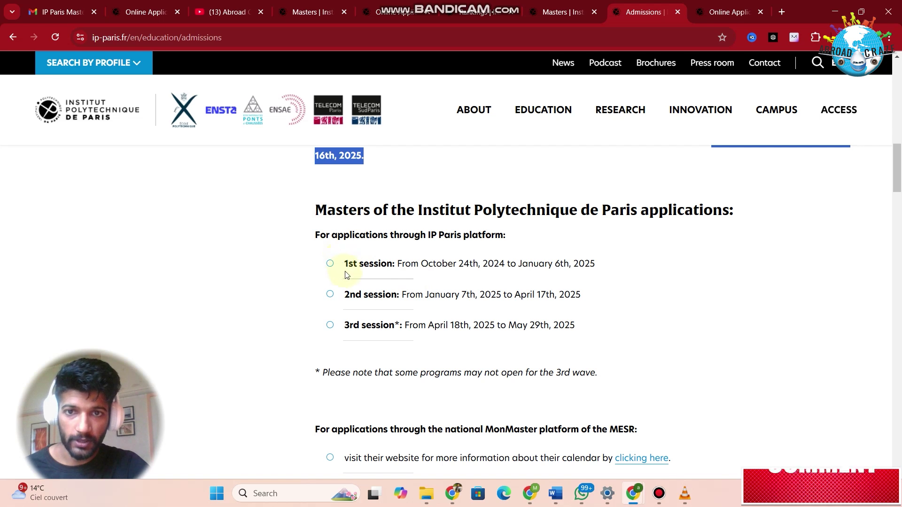
{"action": "left_click_drag", "start_coordinate": [343, 262], "coordinate": [612, 250]}
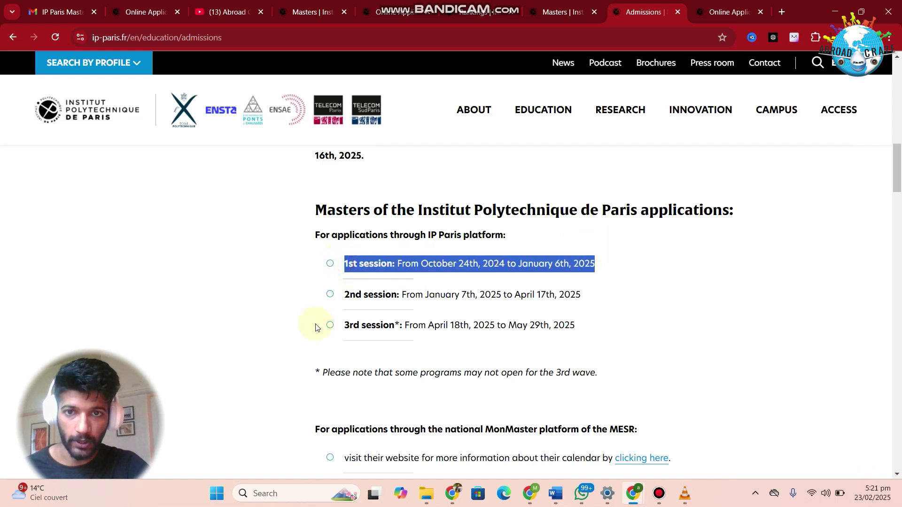
{"action": "left_click_drag", "start_coordinate": [346, 293], "coordinate": [590, 290]}
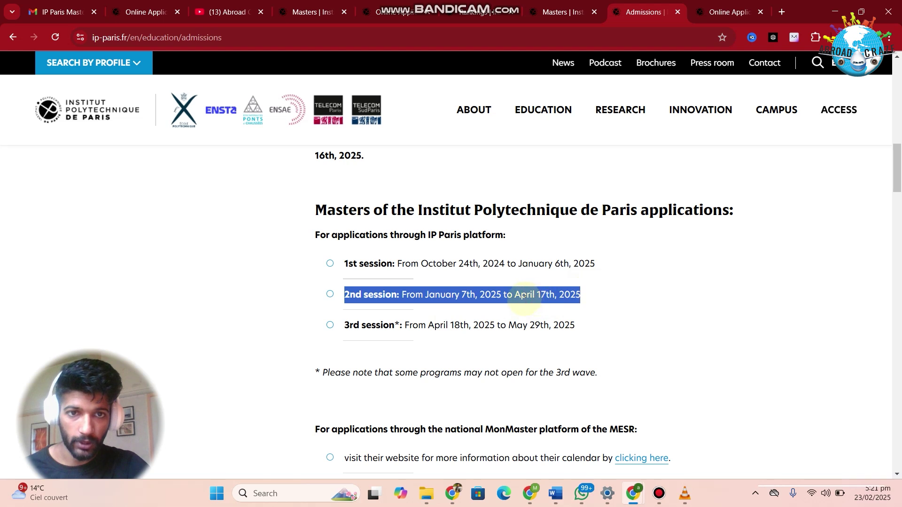
{"action": "left_click", "coordinate": [611, 329]}
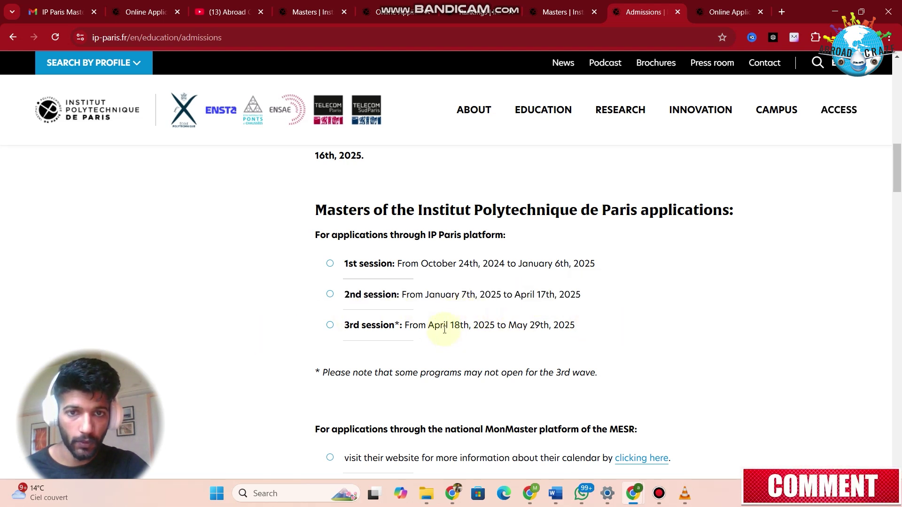
{"action": "left_click_drag", "start_coordinate": [427, 327], "coordinate": [596, 330]}
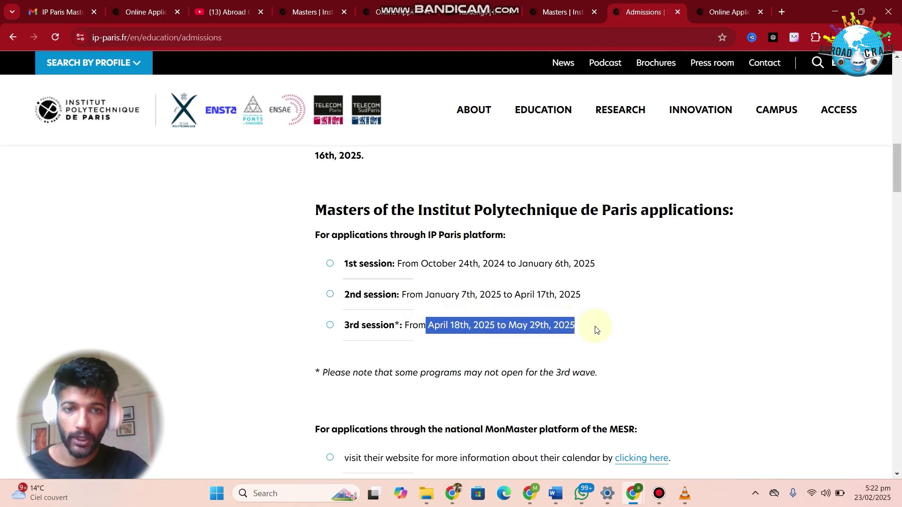
Highlight the note about programs that may not open for the 3rd wave and review the Master's session dates again.
{"action": "scroll", "coordinate": [605, 333], "scroll_direction": "down", "scroll_amount": 3}
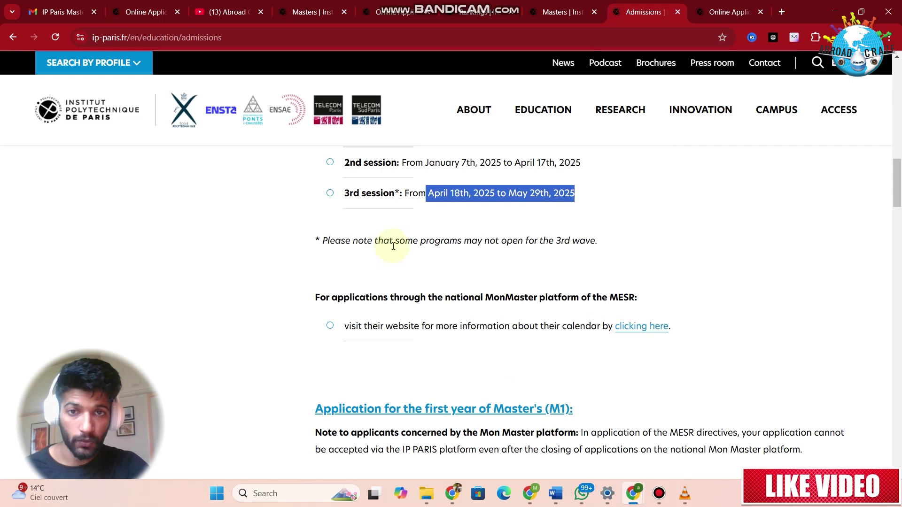
{"action": "left_click_drag", "start_coordinate": [396, 244], "coordinate": [611, 241]}
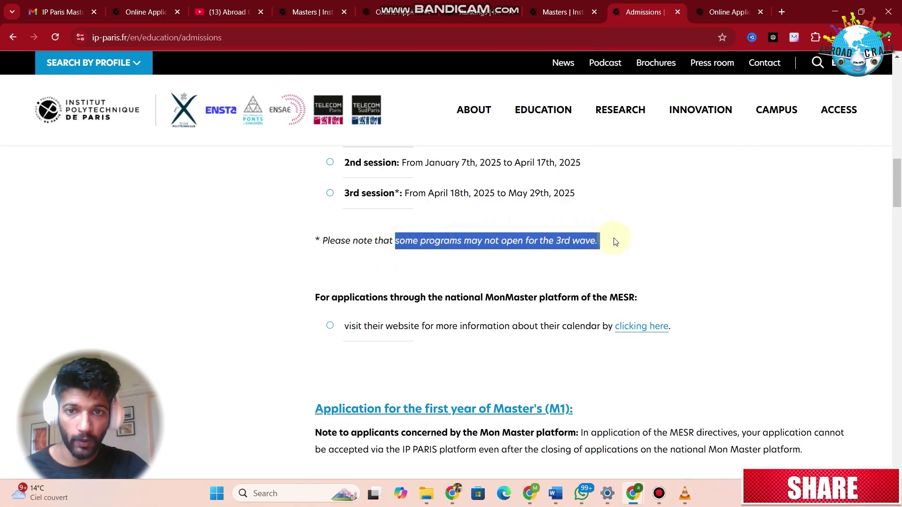
{"action": "scroll", "coordinate": [739, 296], "scroll_direction": "down", "scroll_amount": 5}
{"action": "scroll", "coordinate": [740, 301], "scroll_direction": "up", "scroll_amount": 7}
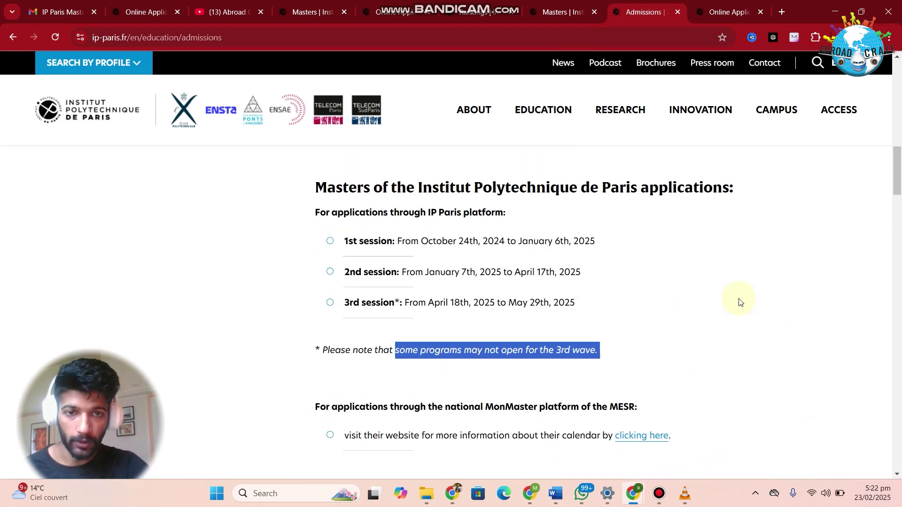
{"action": "left_click", "coordinate": [740, 301]}
{"action": "scroll", "coordinate": [740, 300], "scroll_direction": "up", "scroll_amount": 1}
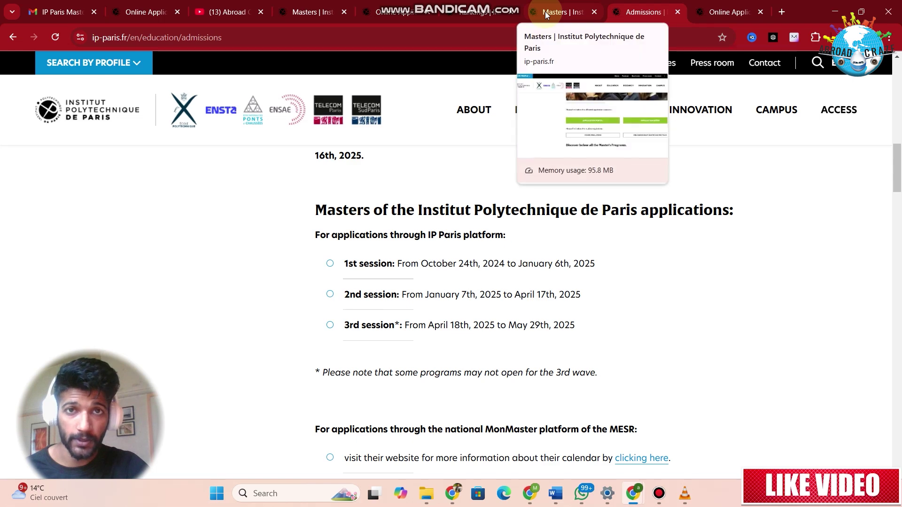
Return to the Recommendations section of the application form and open the Referee No.1 entry.
{"action": "left_click", "coordinate": [155, 9]}
{"action": "left_click", "coordinate": [715, 7]}
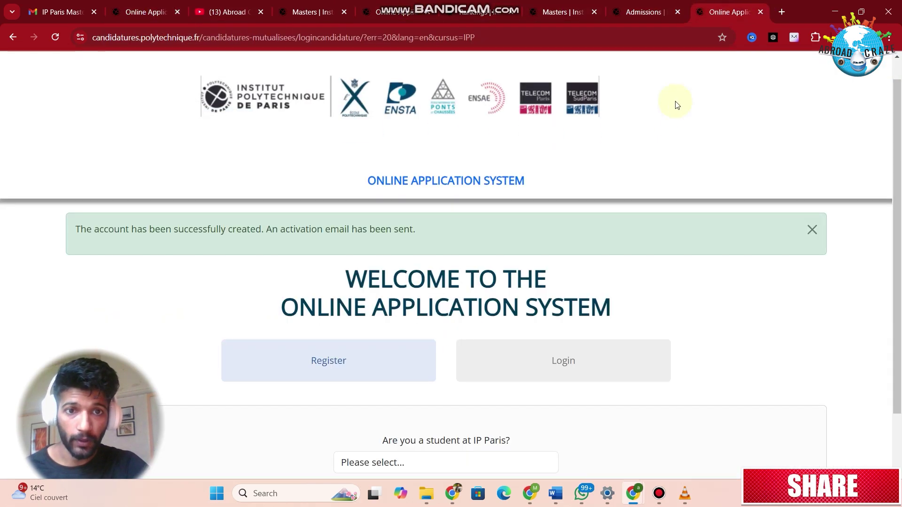
{"action": "left_click", "coordinate": [643, 6]}
{"action": "left_click", "coordinate": [589, 7]}
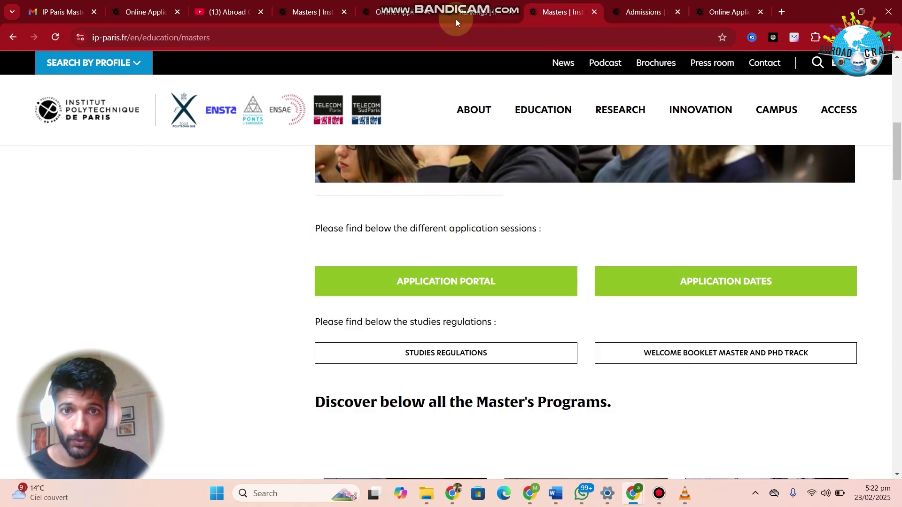
{"action": "left_click", "coordinate": [465, 10]}
{"action": "left_click", "coordinate": [393, 11]}
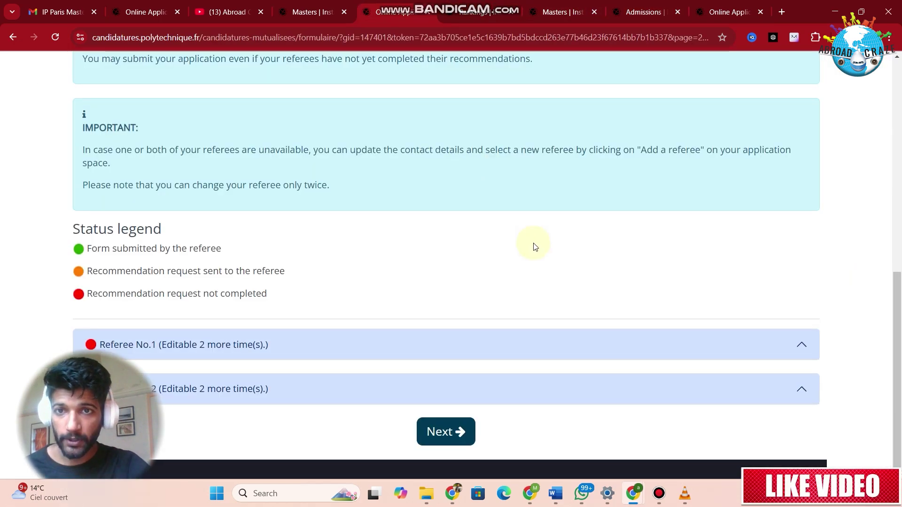
{"action": "scroll", "coordinate": [534, 247], "scroll_direction": "up", "scroll_amount": 1}
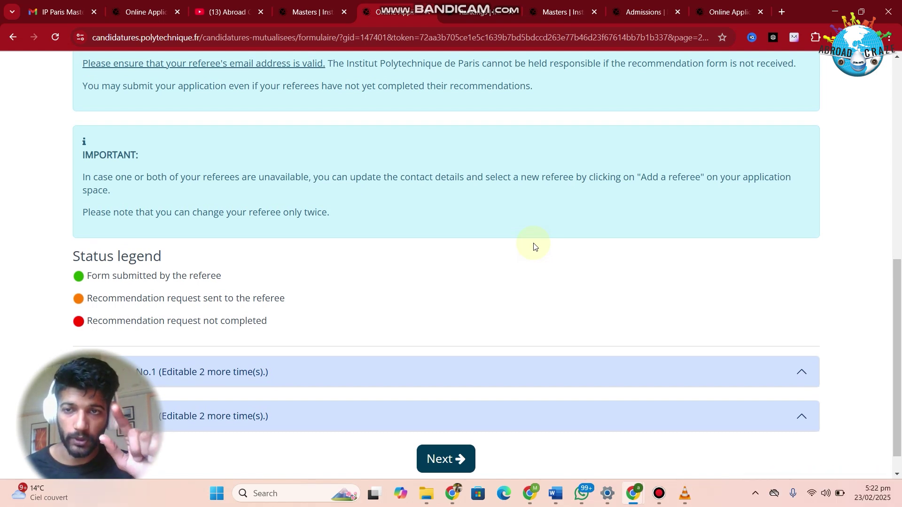
{"action": "left_click", "coordinate": [528, 365]}
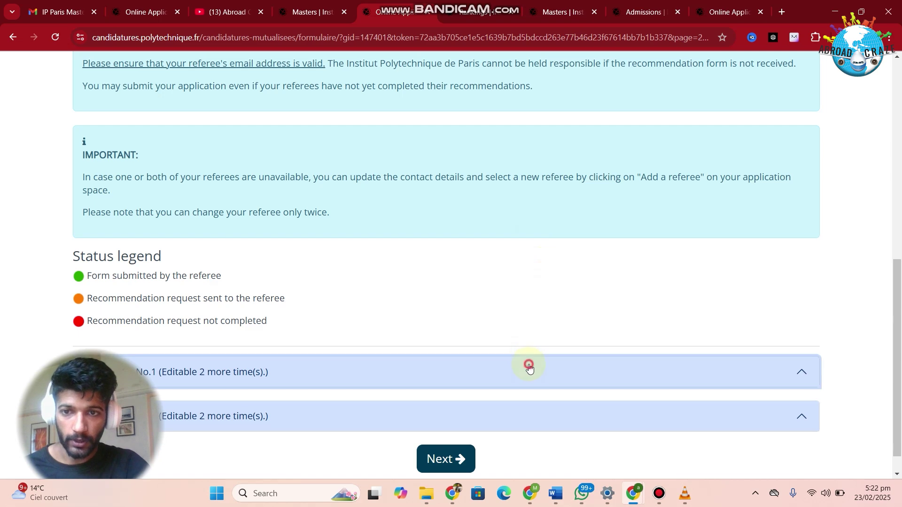
Examine the details required for Referee No.1, from gender and name through relationship, e-mail and website.
{"action": "scroll", "coordinate": [481, 323], "scroll_direction": "down", "scroll_amount": 5}
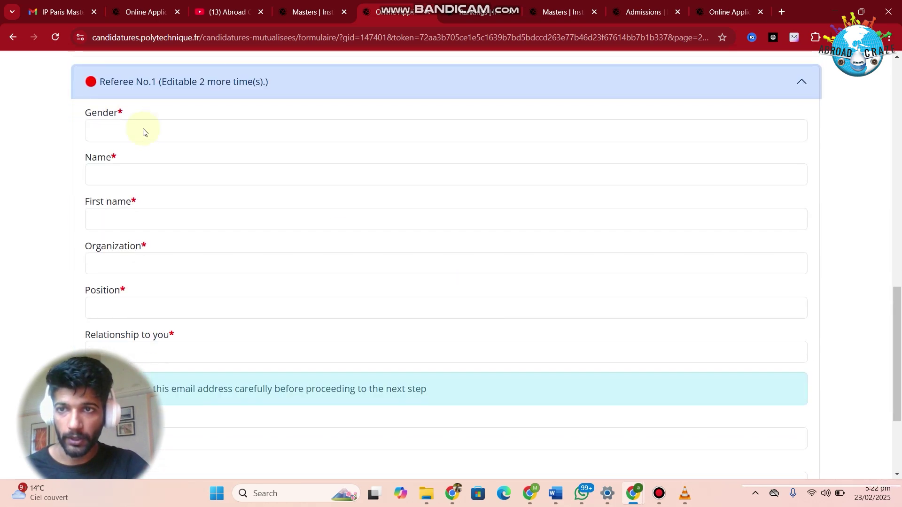
{"action": "scroll", "coordinate": [170, 246], "scroll_direction": "down", "scroll_amount": 2}
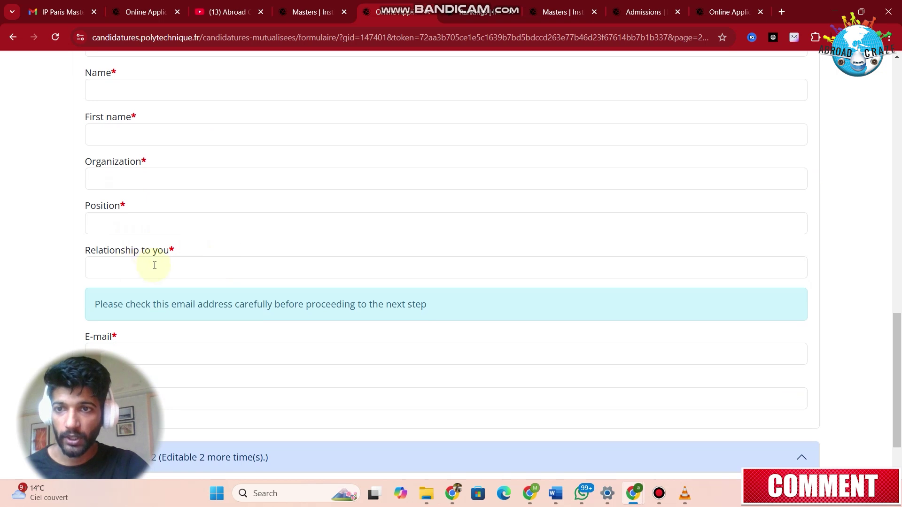
{"action": "scroll", "coordinate": [155, 266], "scroll_direction": "down", "scroll_amount": 2}
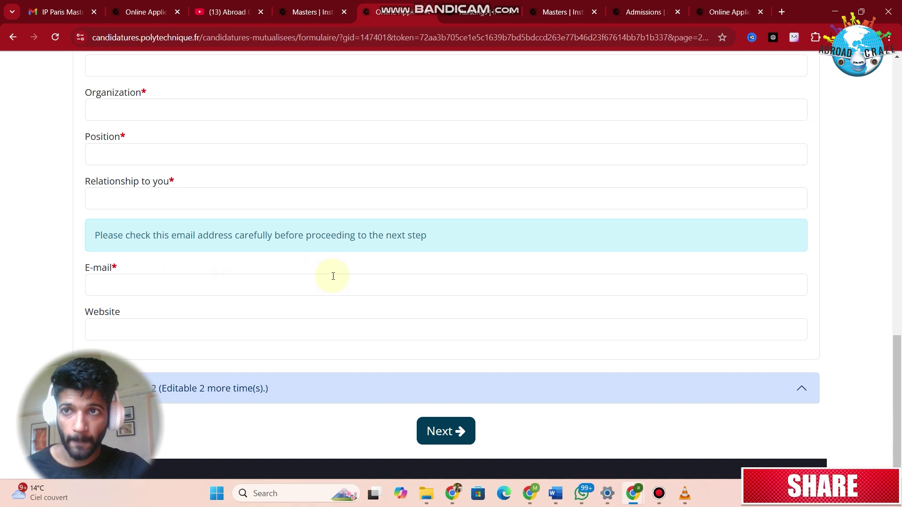
{"action": "scroll", "coordinate": [328, 272], "scroll_direction": "up", "scroll_amount": 2}
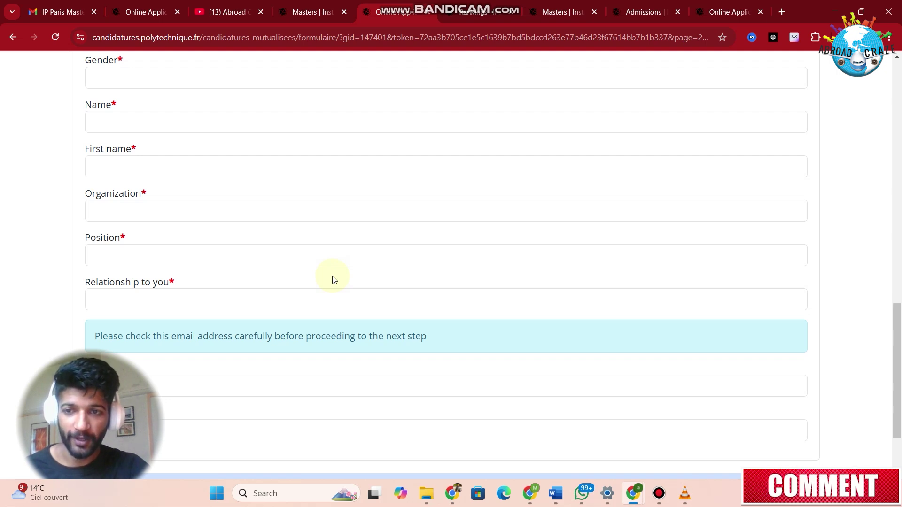
{"action": "scroll", "coordinate": [565, 233], "scroll_direction": "up", "scroll_amount": 4}
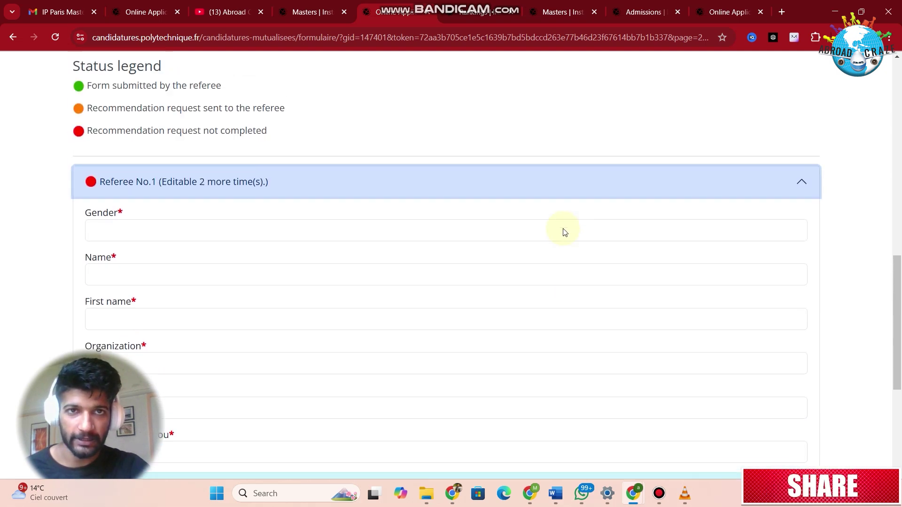
{"action": "scroll", "coordinate": [564, 230], "scroll_direction": "down", "scroll_amount": 2}
{"action": "scroll", "coordinate": [563, 230], "scroll_direction": "down", "scroll_amount": 4}
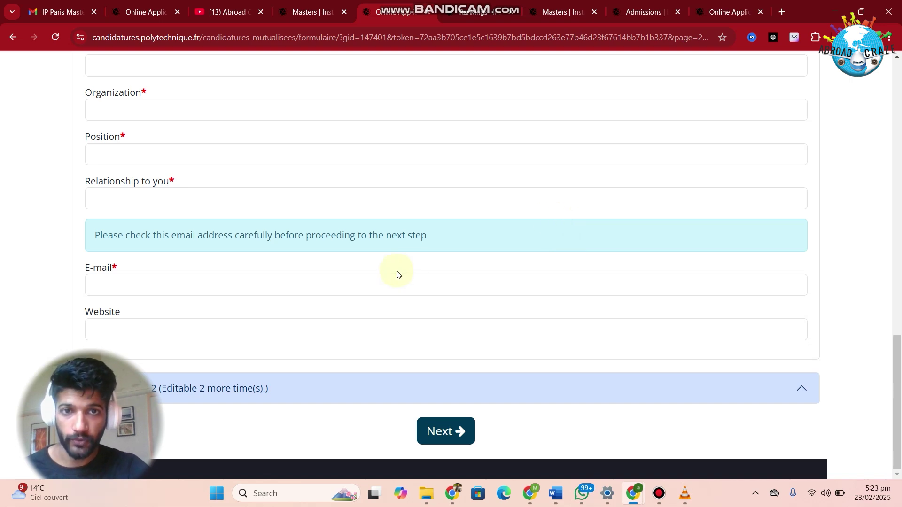
Open the Additional Information section and examine its survey questions, including the choices for how the applicant first heard about the programs.
{"action": "scroll", "coordinate": [397, 272], "scroll_direction": "up", "scroll_amount": 15}
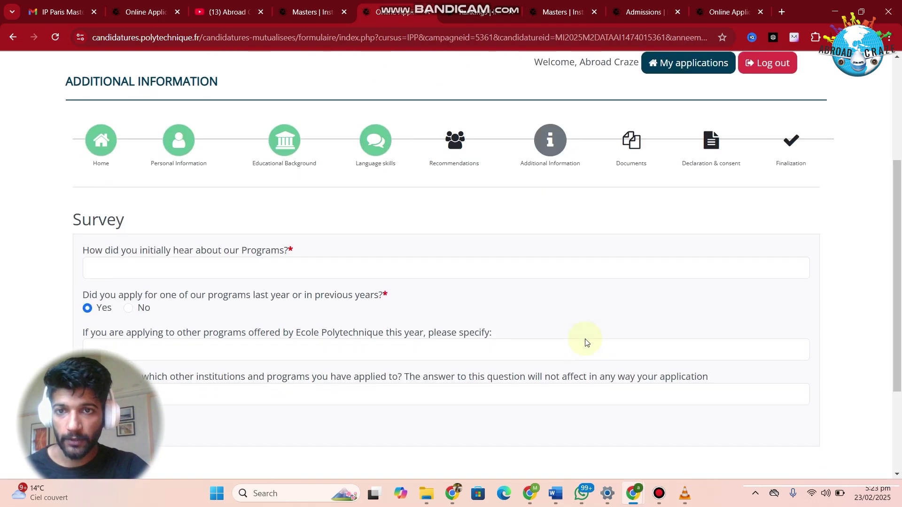
{"action": "scroll", "coordinate": [585, 339], "scroll_direction": "down", "scroll_amount": 3}
{"action": "scroll", "coordinate": [587, 343], "scroll_direction": "down", "scroll_amount": 1}
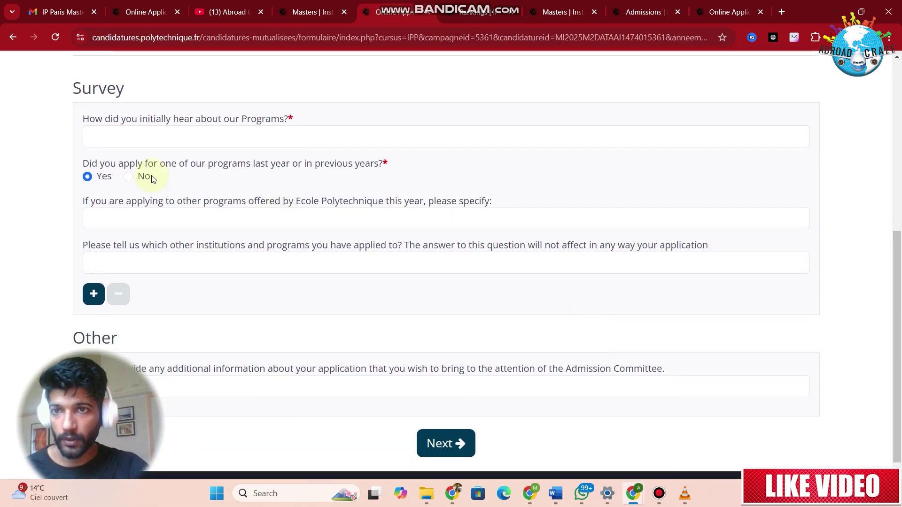
{"action": "left_click", "coordinate": [263, 142]}
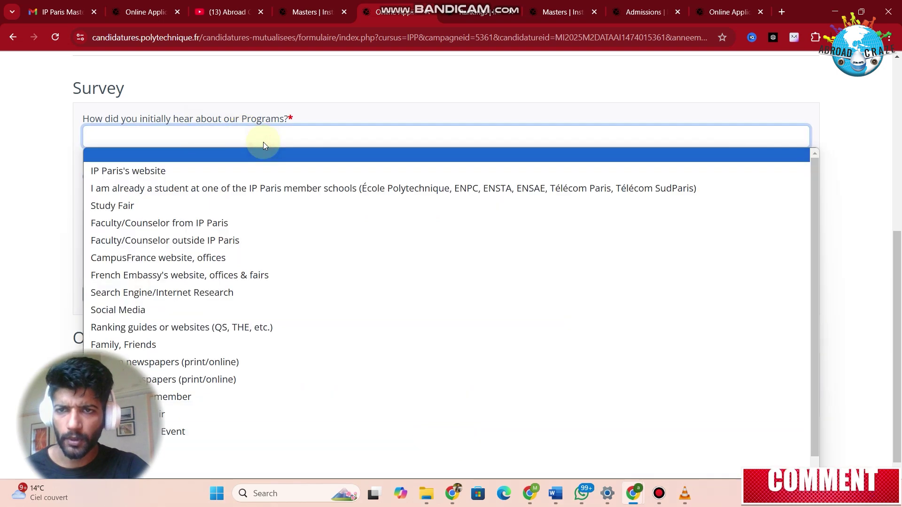
{"action": "left_click", "coordinate": [34, 259]}
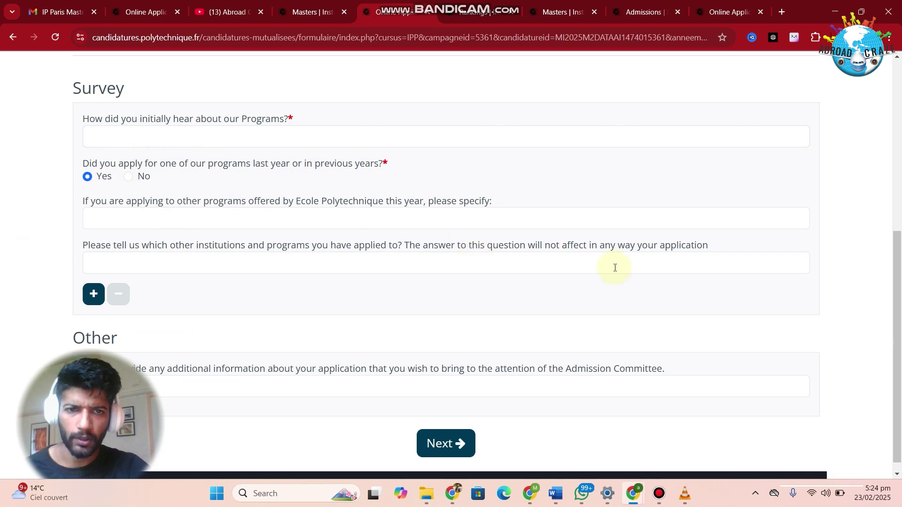
{"action": "scroll", "coordinate": [614, 268], "scroll_direction": "down", "scroll_amount": 1}
{"action": "scroll", "coordinate": [616, 272], "scroll_direction": "up", "scroll_amount": 1}
{"action": "scroll", "coordinate": [616, 272], "scroll_direction": "up", "scroll_amount": 3}
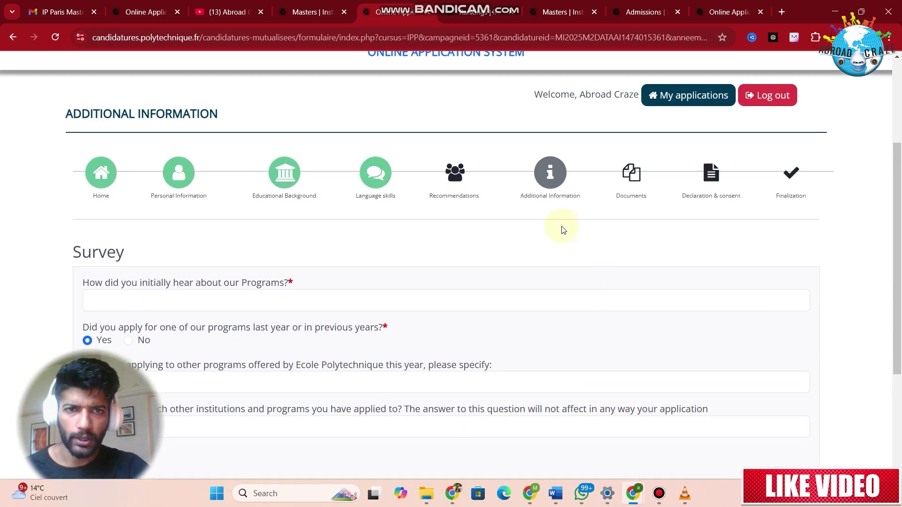
Open the Documents section of the application form and read the general requirements for submitted documents.
{"action": "left_click", "coordinate": [616, 180]}
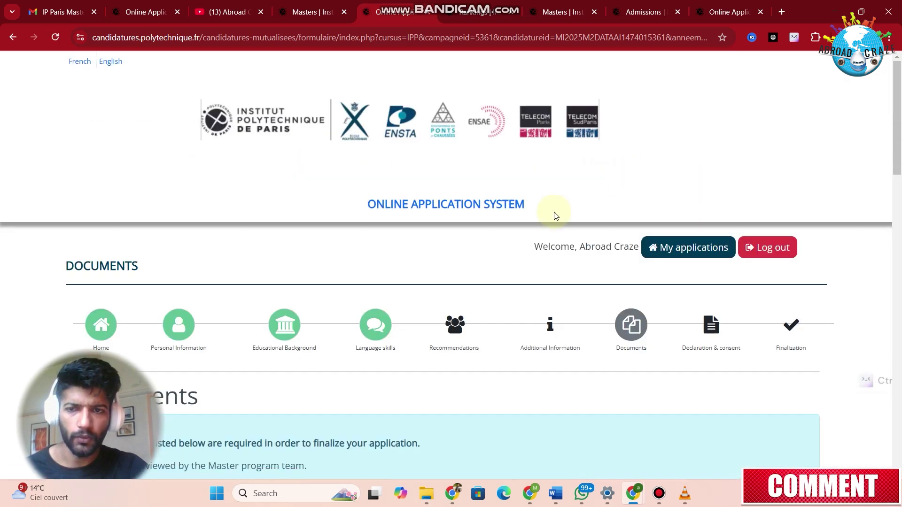
{"action": "scroll", "coordinate": [556, 214], "scroll_direction": "down", "scroll_amount": 2}
{"action": "scroll", "coordinate": [555, 215], "scroll_direction": "down", "scroll_amount": 2}
{"action": "scroll", "coordinate": [555, 215], "scroll_direction": "up", "scroll_amount": 1}
{"action": "scroll", "coordinate": [555, 216], "scroll_direction": "down", "scroll_amount": 6}
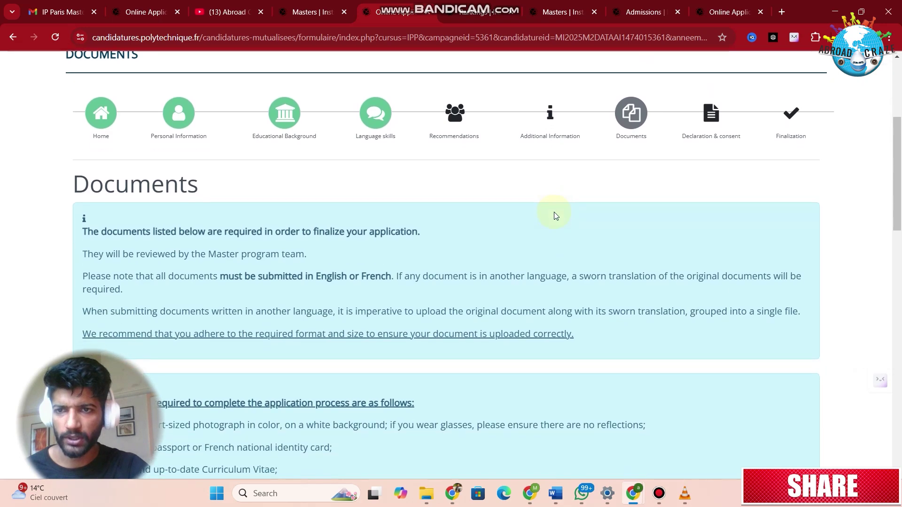
Examine the upload requirements for the identity photo, ID card copy, Curriculum Vitae and personal statement.
{"action": "scroll", "coordinate": [554, 216], "scroll_direction": "down", "scroll_amount": 5}
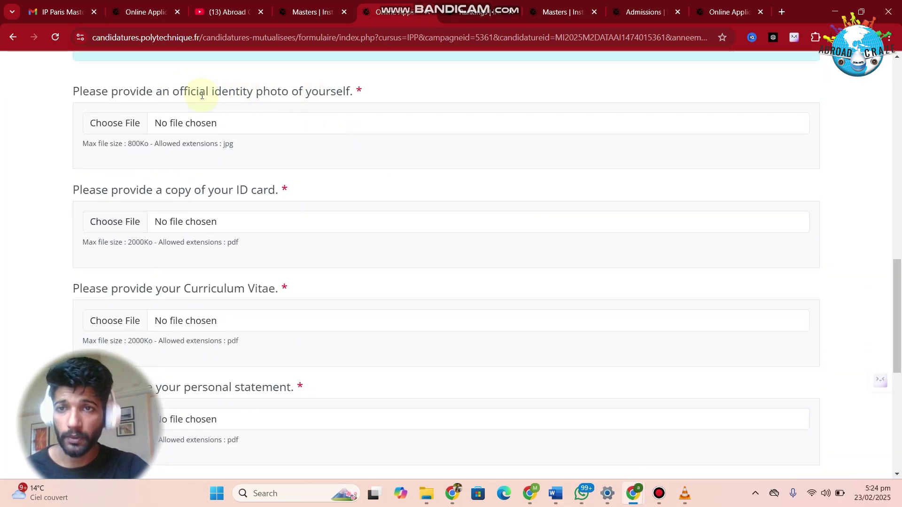
{"action": "scroll", "coordinate": [349, 170], "scroll_direction": "down", "scroll_amount": 1}
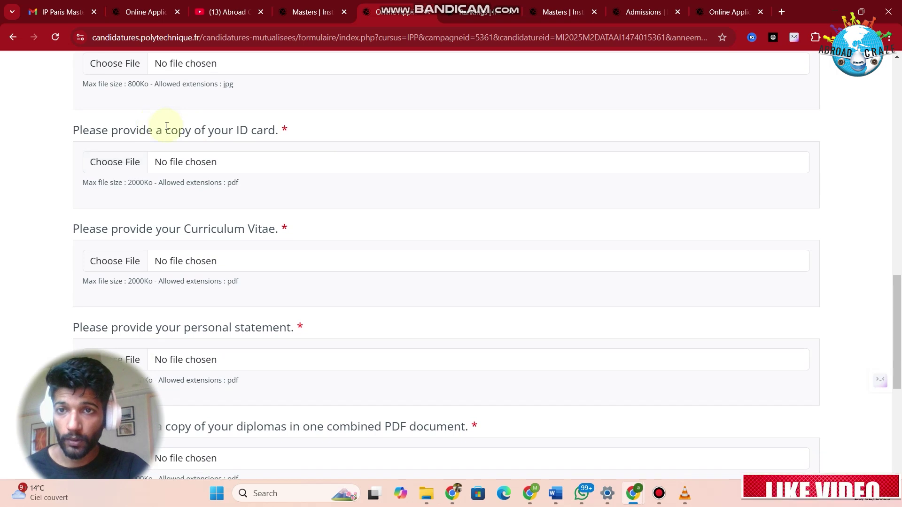
{"action": "scroll", "coordinate": [282, 141], "scroll_direction": "down", "scroll_amount": 1}
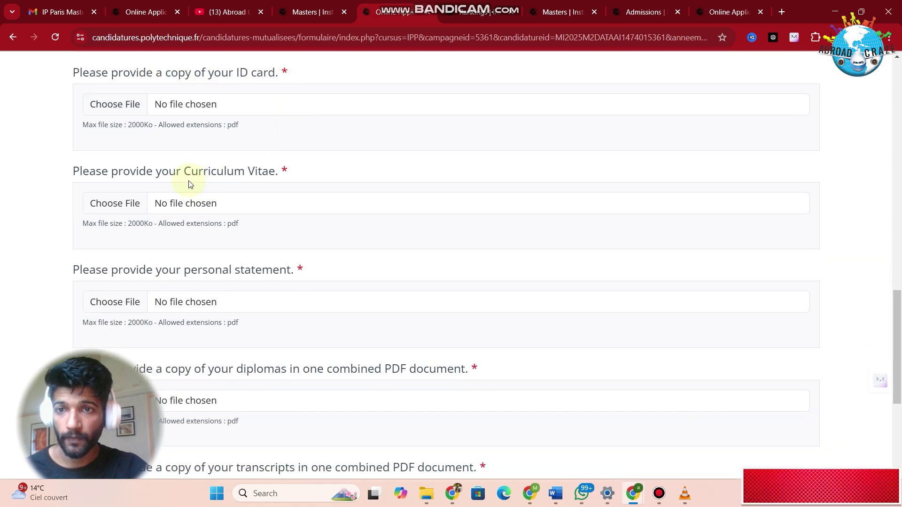
{"action": "scroll", "coordinate": [288, 215], "scroll_direction": "down", "scroll_amount": 1}
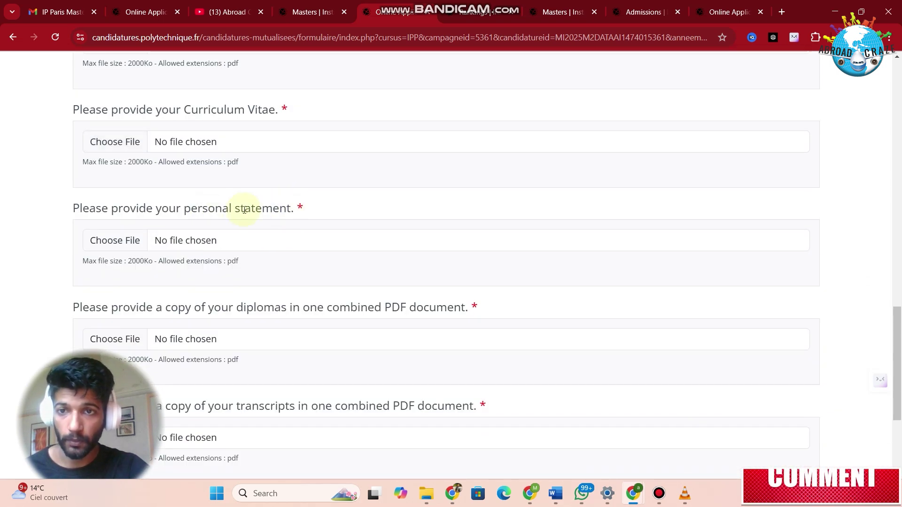
{"action": "scroll", "coordinate": [360, 229], "scroll_direction": "down", "scroll_amount": 1}
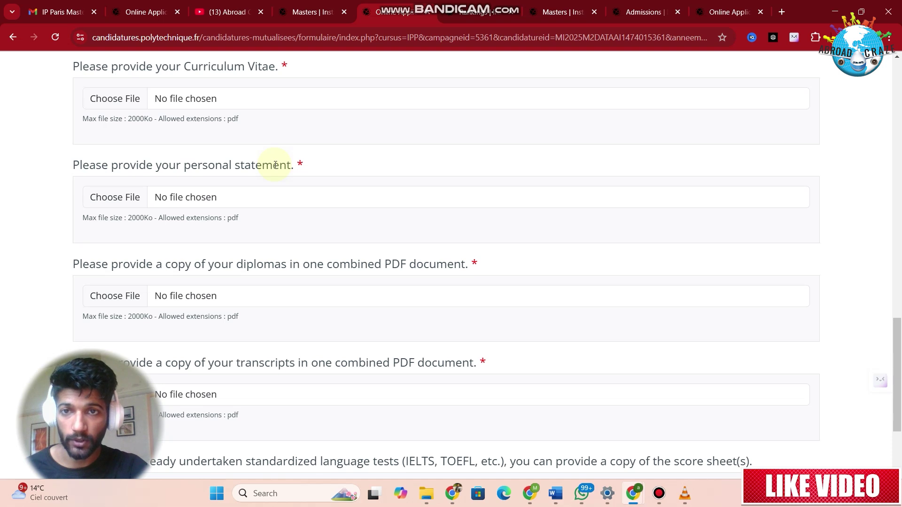
{"action": "scroll", "coordinate": [461, 199], "scroll_direction": "down", "scroll_amount": 1}
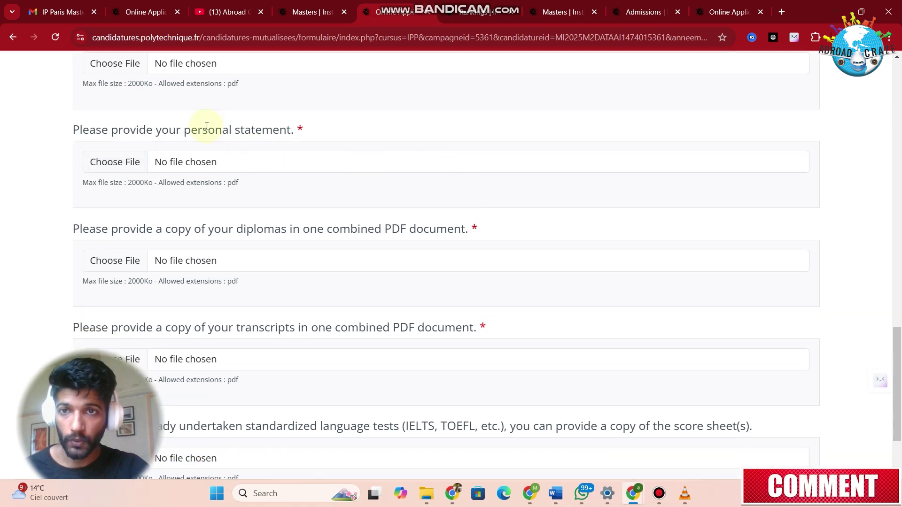
Highlight the personal statement requirement and check the uploads for diplomas, transcripts and language test score sheets.
{"action": "left_click_drag", "start_coordinate": [184, 125], "coordinate": [310, 131]}
{"action": "scroll", "coordinate": [381, 207], "scroll_direction": "down", "scroll_amount": 1}
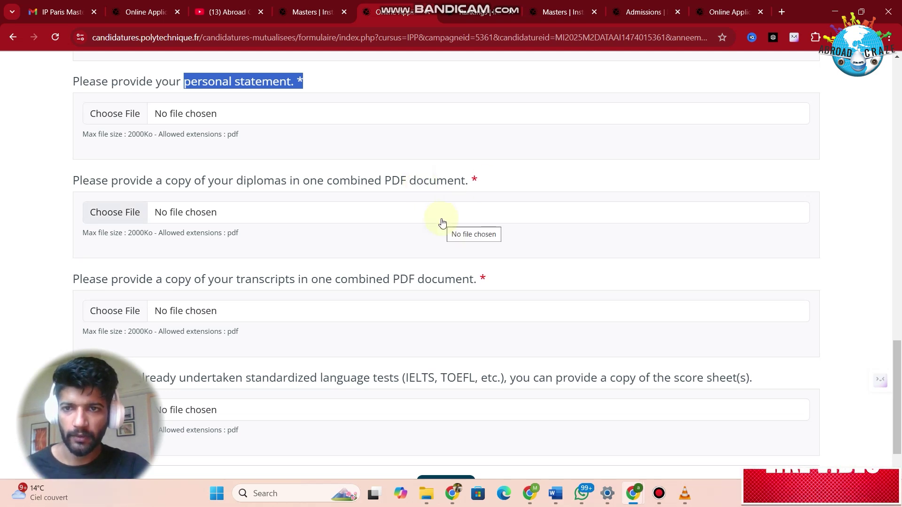
{"action": "scroll", "coordinate": [559, 260], "scroll_direction": "down", "scroll_amount": 1}
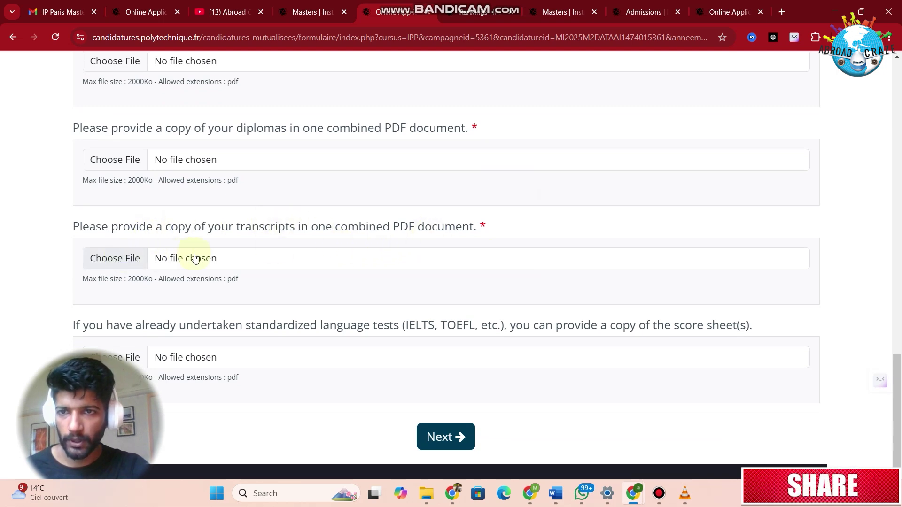
{"action": "scroll", "coordinate": [282, 277], "scroll_direction": "down", "scroll_amount": 1}
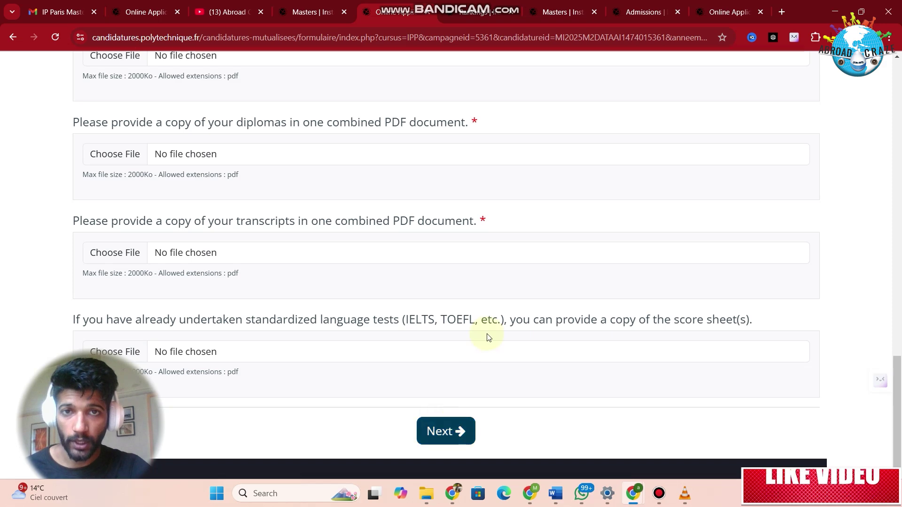
Open the Declaration & Consent section and examine the data processing notice and the two required certification statements.
{"action": "scroll", "coordinate": [486, 337], "scroll_direction": "up", "scroll_amount": 4}
{"action": "scroll", "coordinate": [487, 334], "scroll_direction": "up", "scroll_amount": 15}
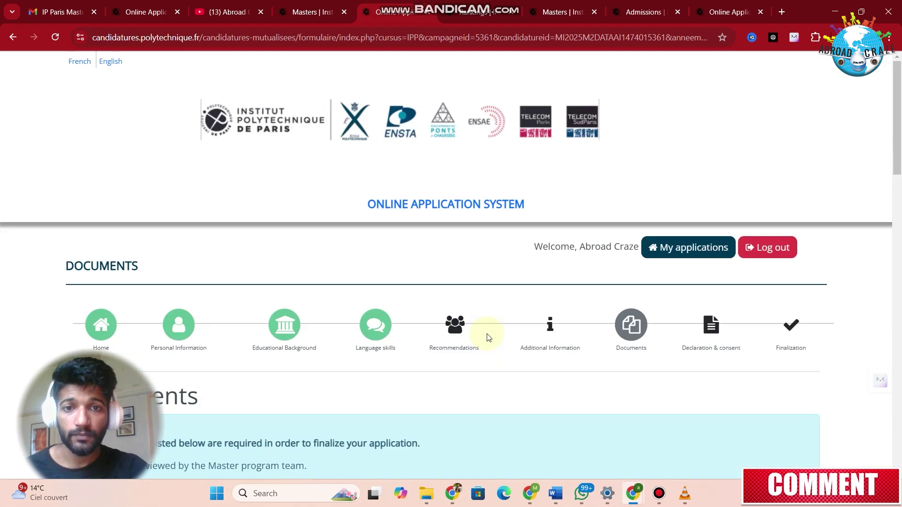
{"action": "left_click", "coordinate": [711, 326]}
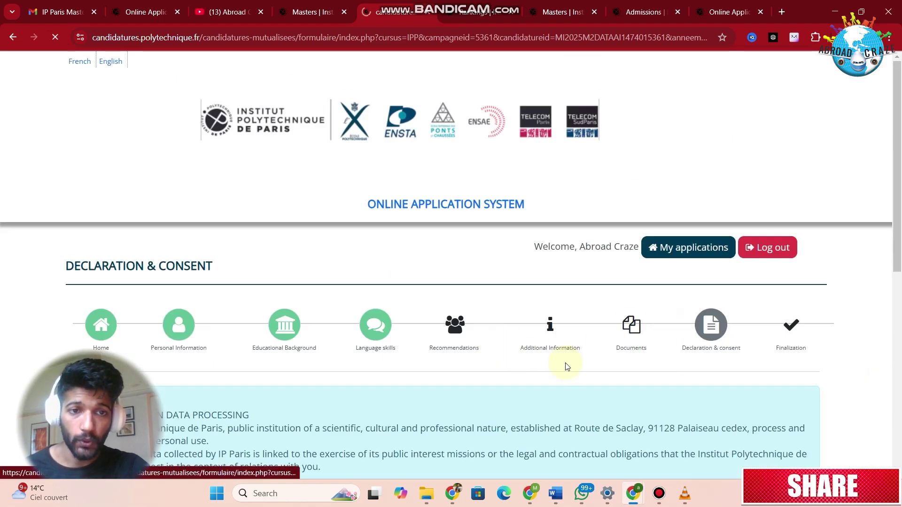
{"action": "scroll", "coordinate": [565, 364], "scroll_direction": "down", "scroll_amount": 5}
{"action": "scroll", "coordinate": [565, 363], "scroll_direction": "down", "scroll_amount": 3}
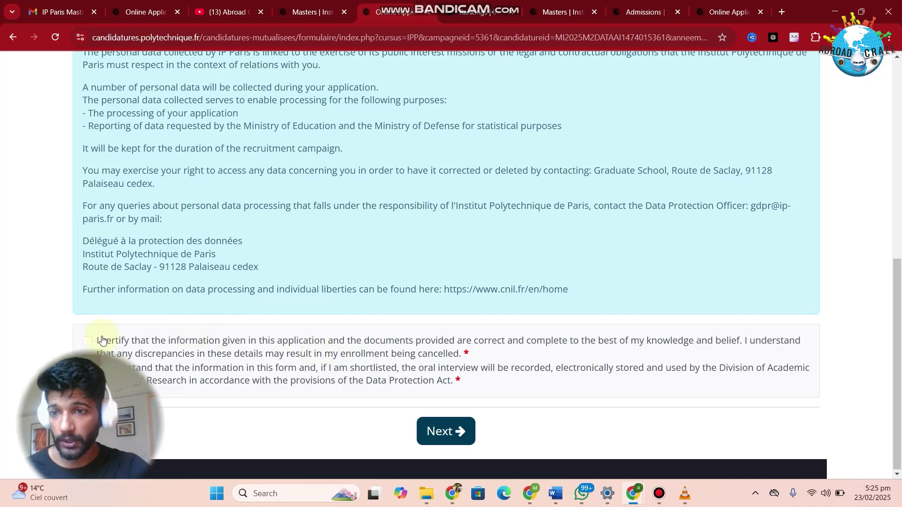
Proceed from Declaration & Consent to the Finalization section of the application form.
{"action": "left_click", "coordinate": [446, 431]}
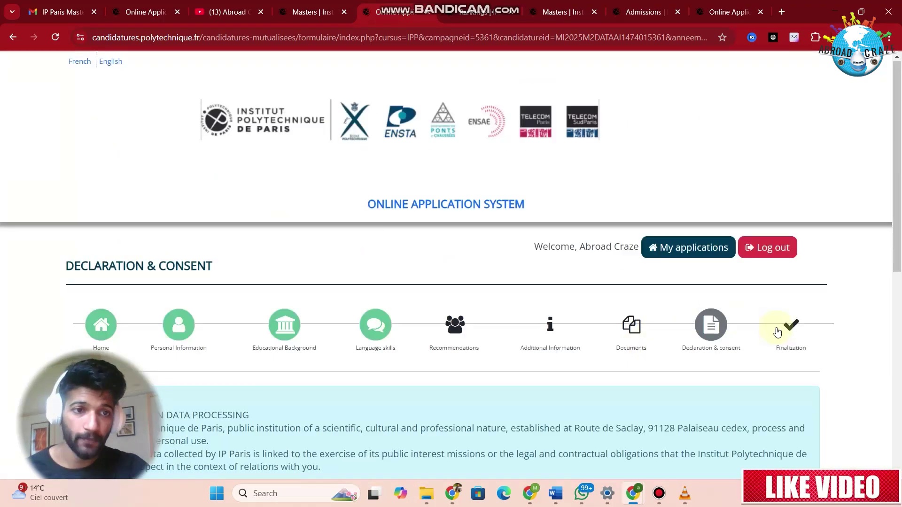
{"action": "left_click", "coordinate": [778, 332]}
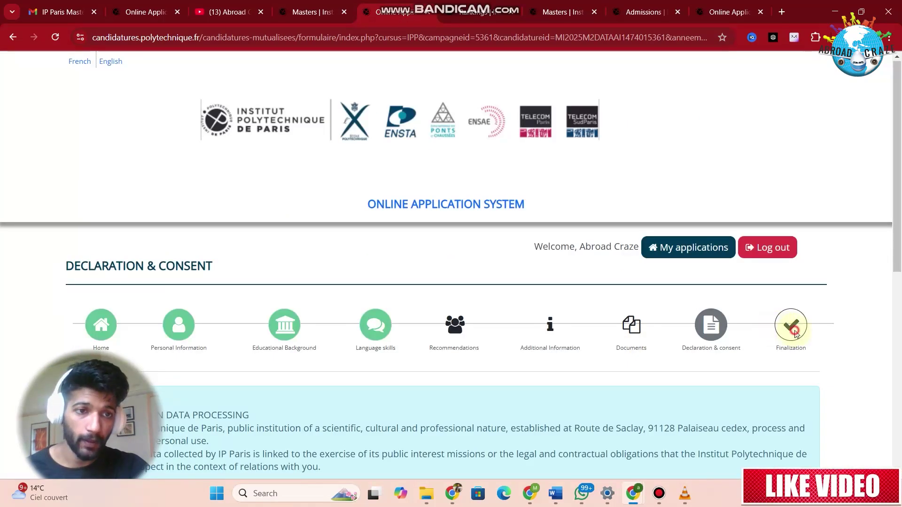